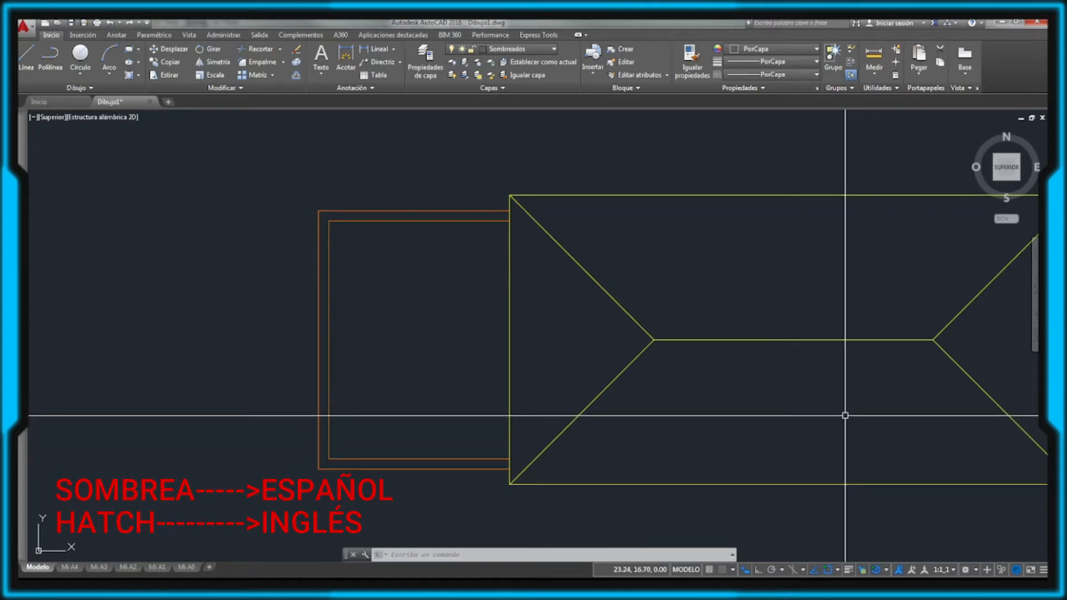
text(sombrea)
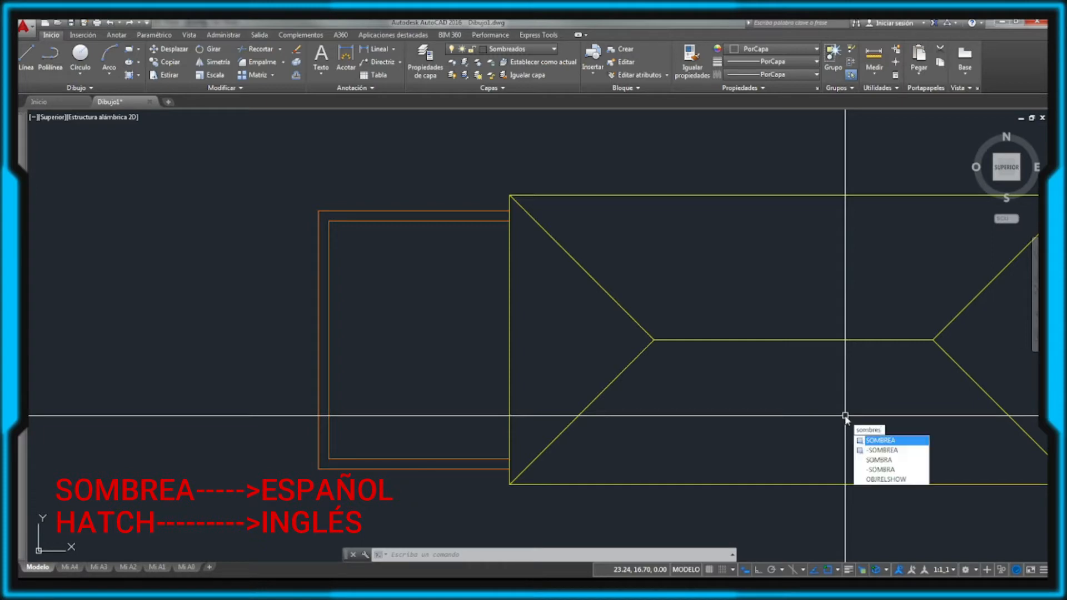
key(Return)
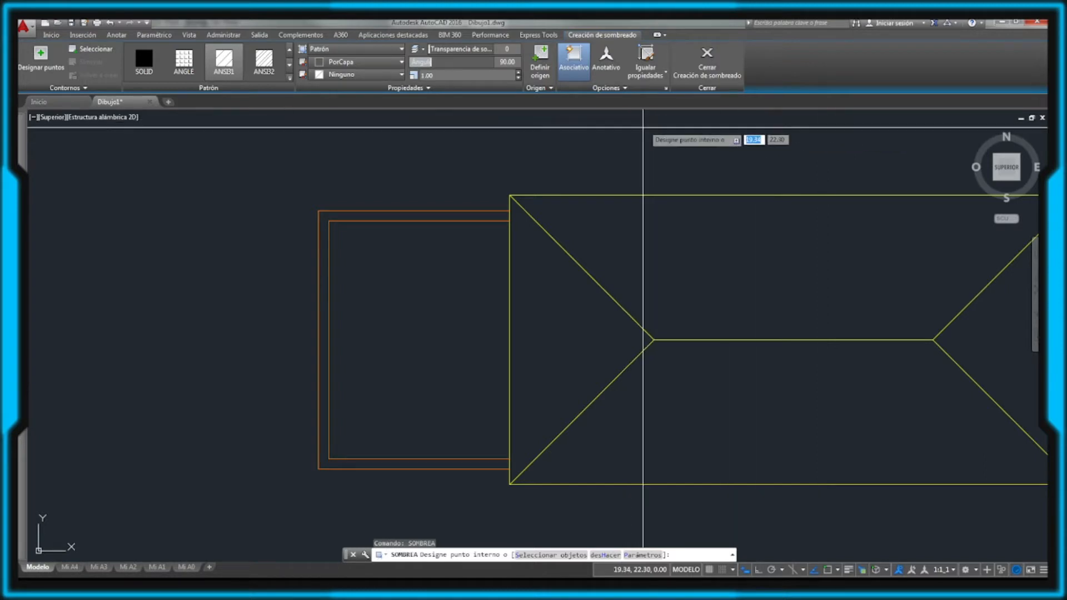
key(Escape)
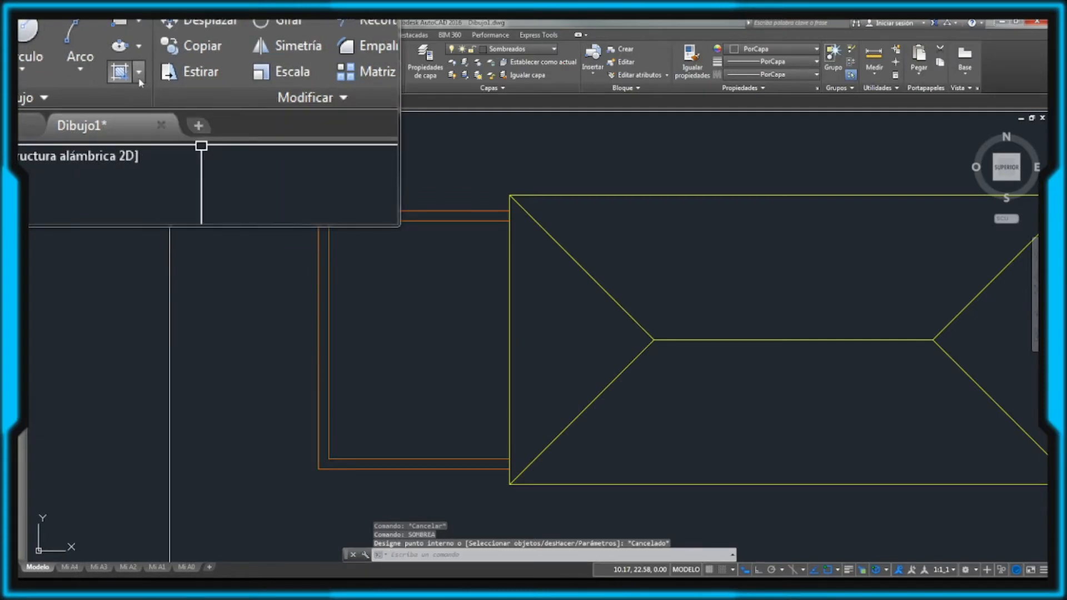
Step: Hatch the U-shaped band between the two orange outlines with the ANSI31 pattern
click(138, 78)
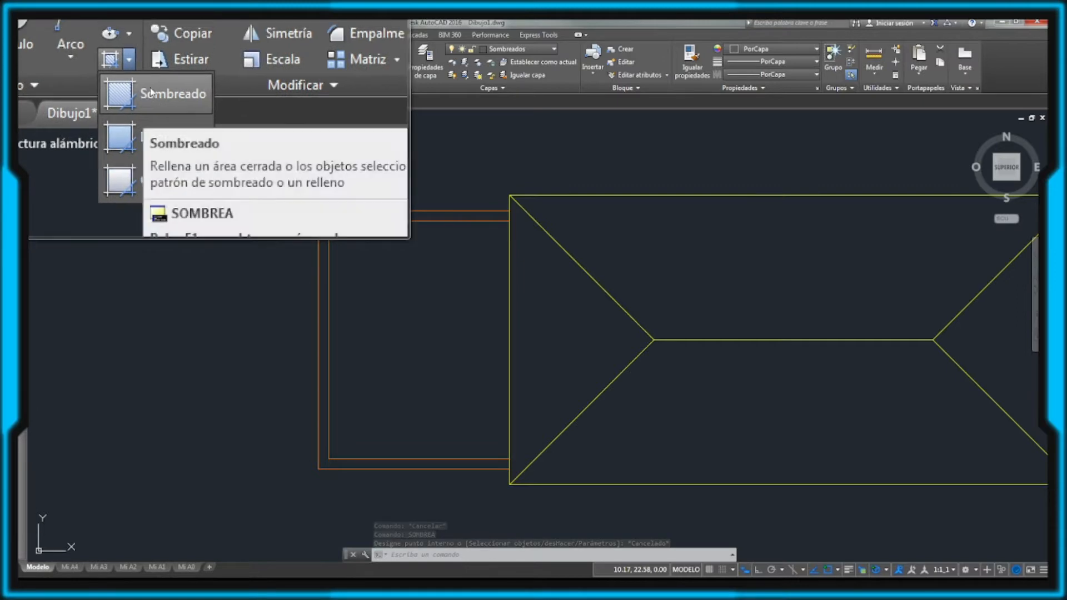
click(152, 92)
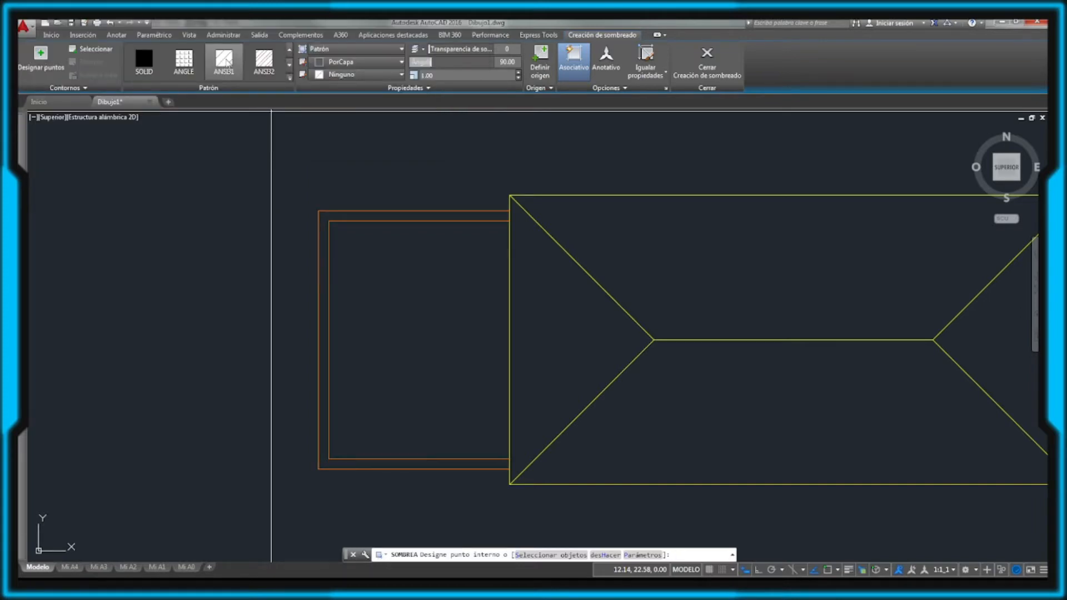
click(226, 62)
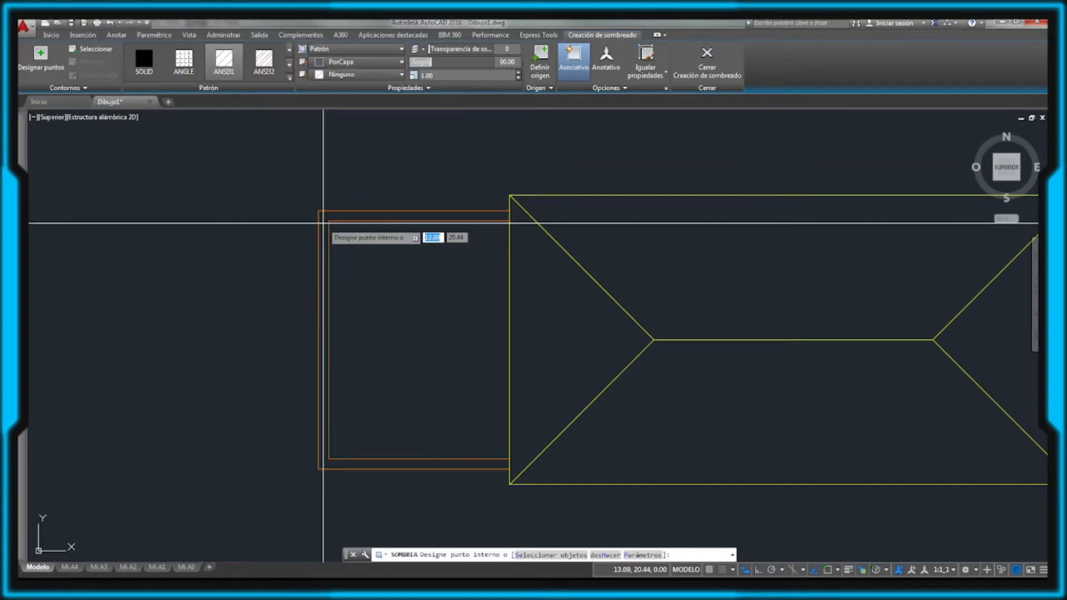
click(323, 223)
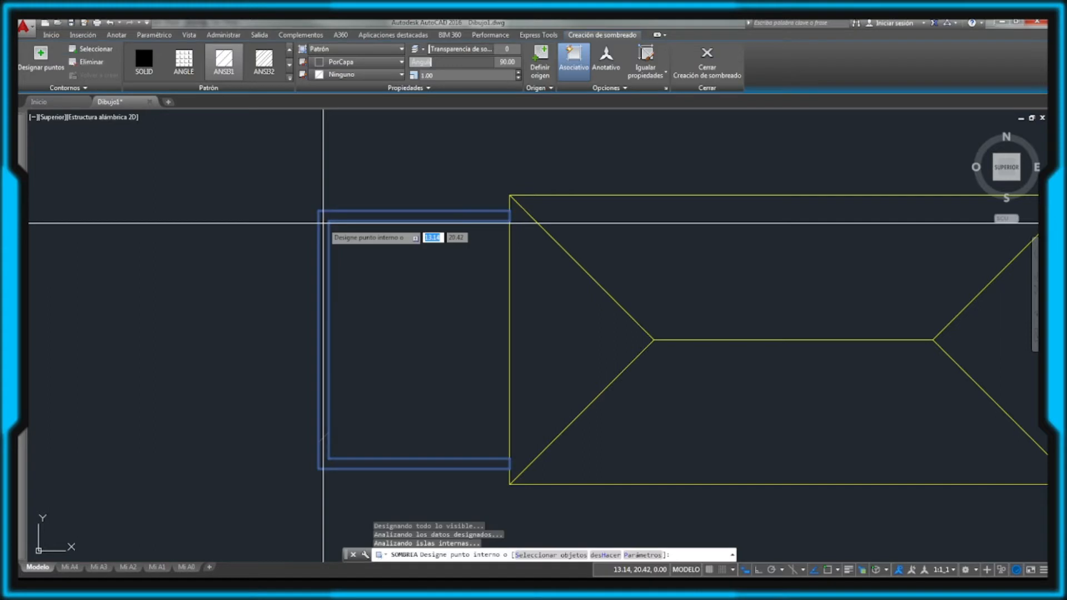
key(Return)
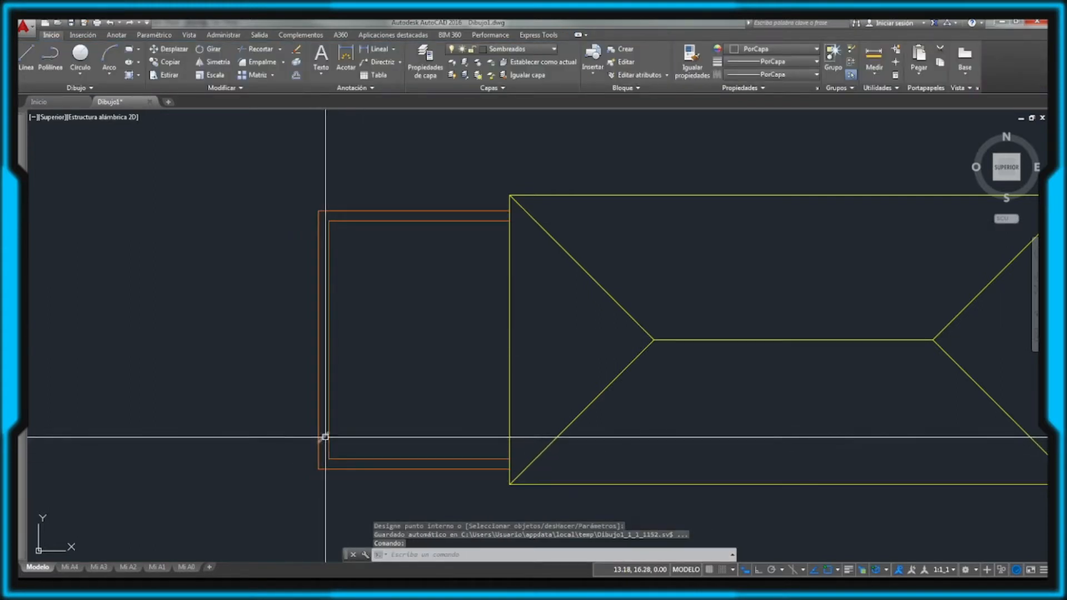
Step: Set the pattern scale of the hatch in the U-shaped orange band to 0.05
click(326, 437)
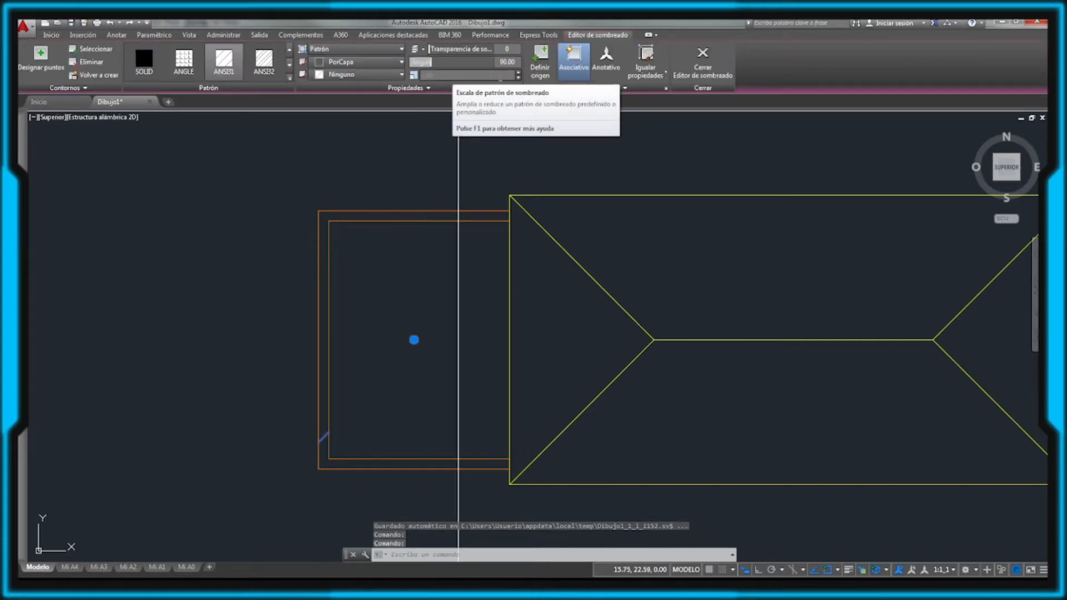
click(510, 76)
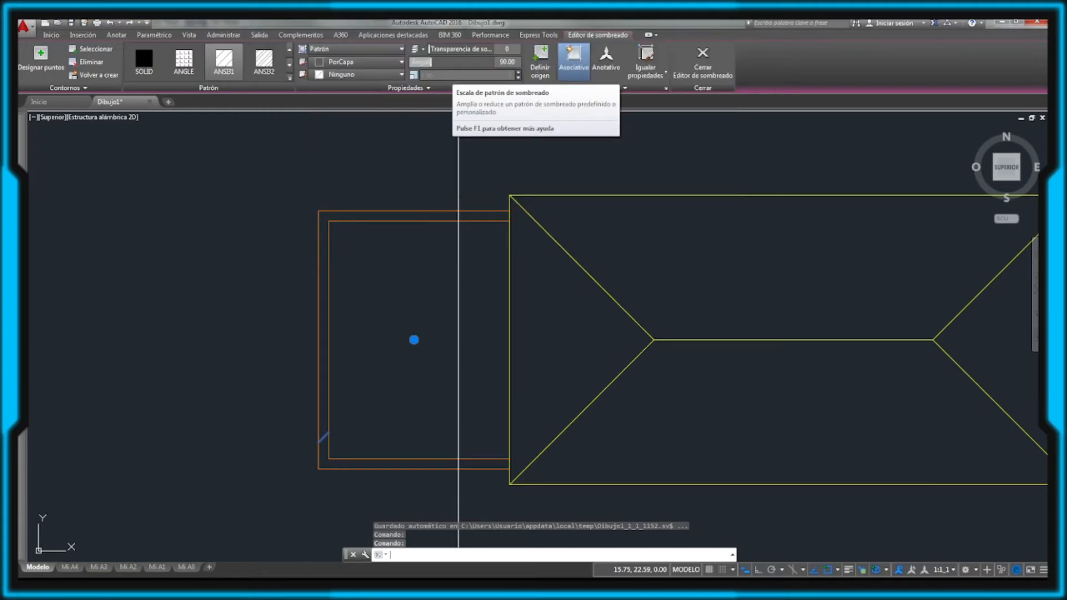
click(446, 76)
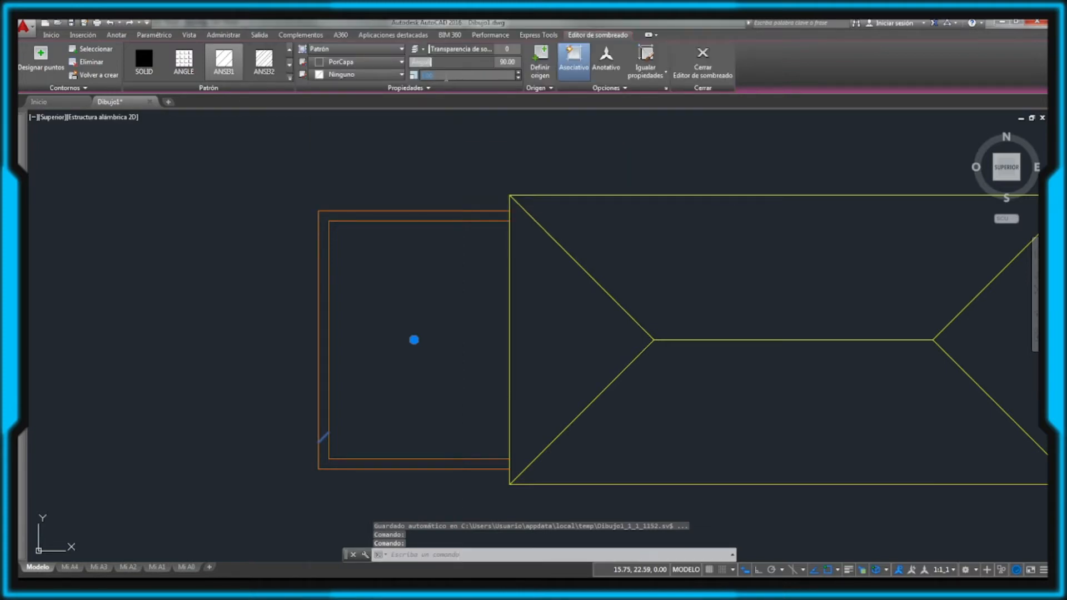
text(0.0)
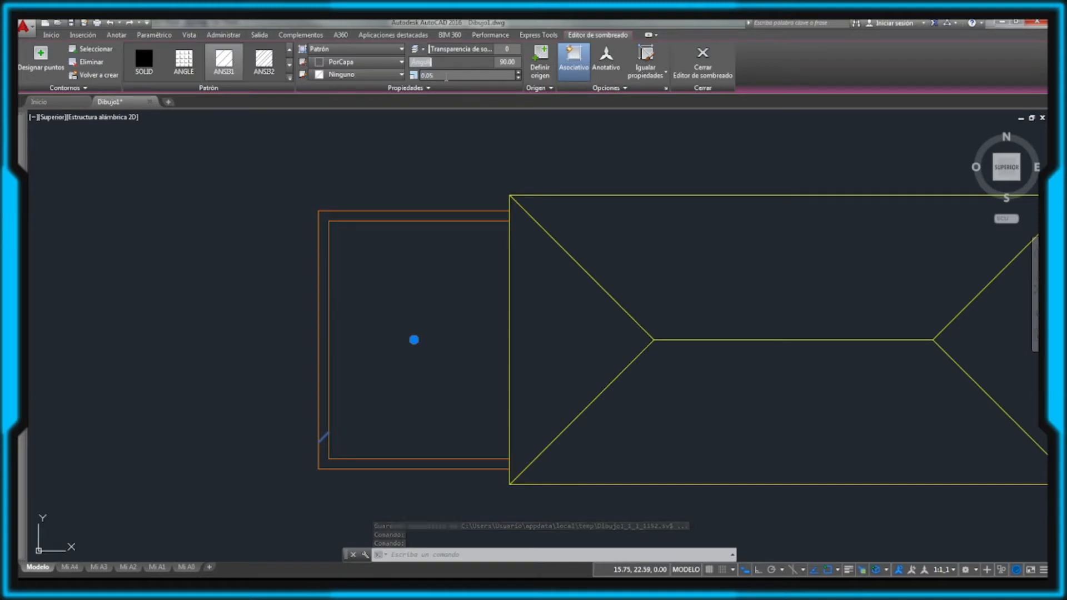
text(5)
key(Return)
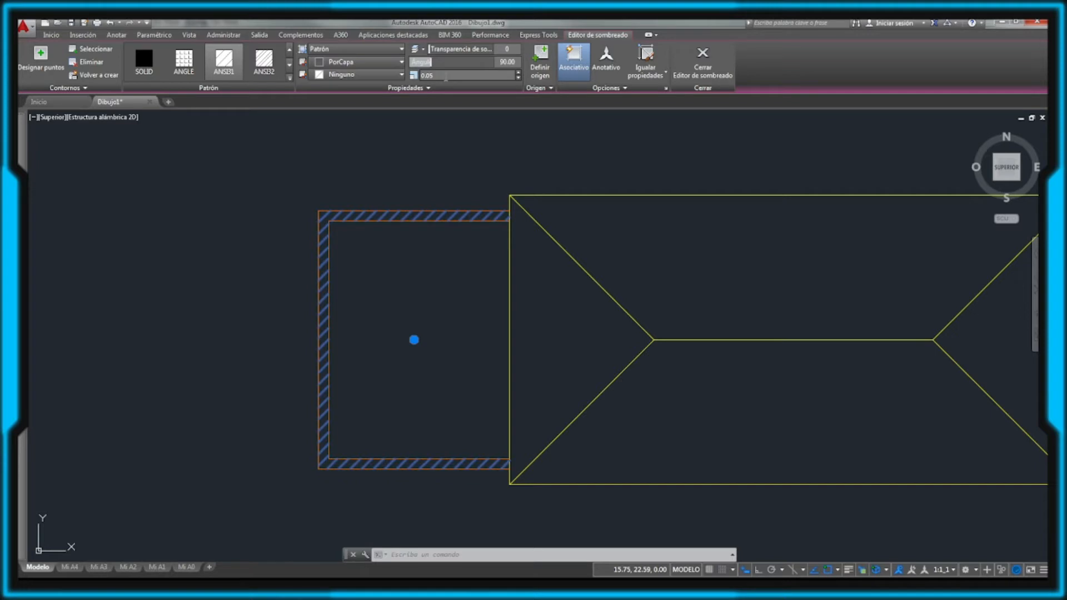
key(Escape)
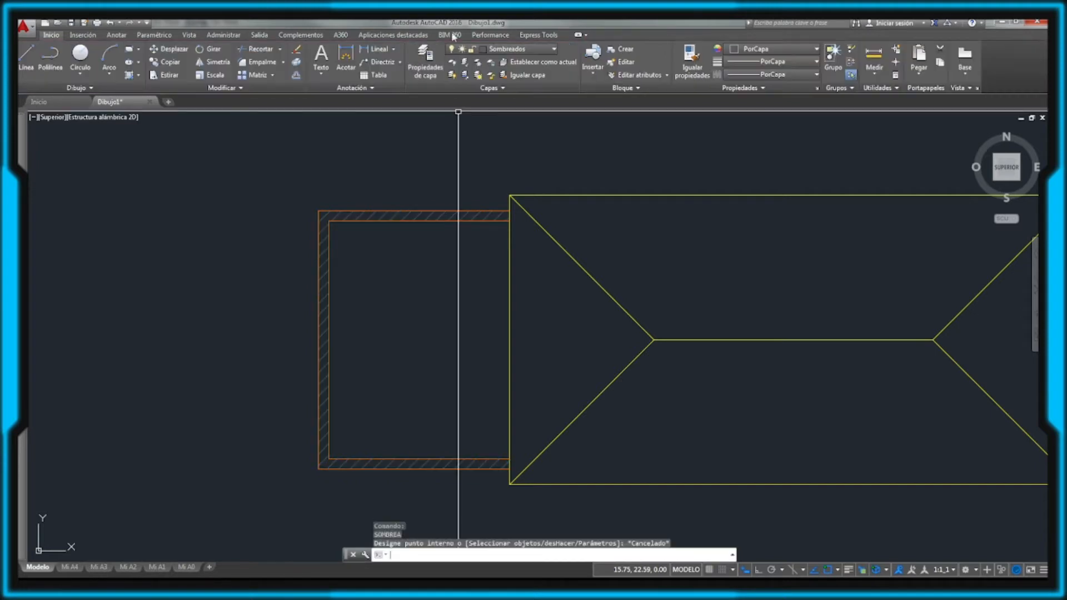
Step: Reduce the pattern scale of the orange band's hatch to 0.03
scroll(366, 235, up, 2)
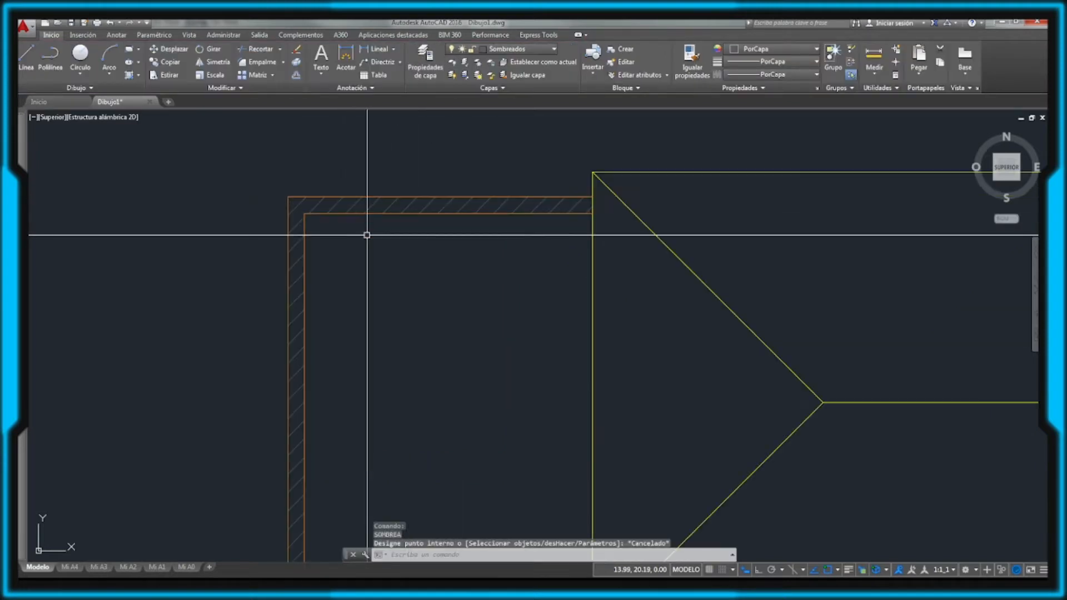
scroll(366, 235, up, 2)
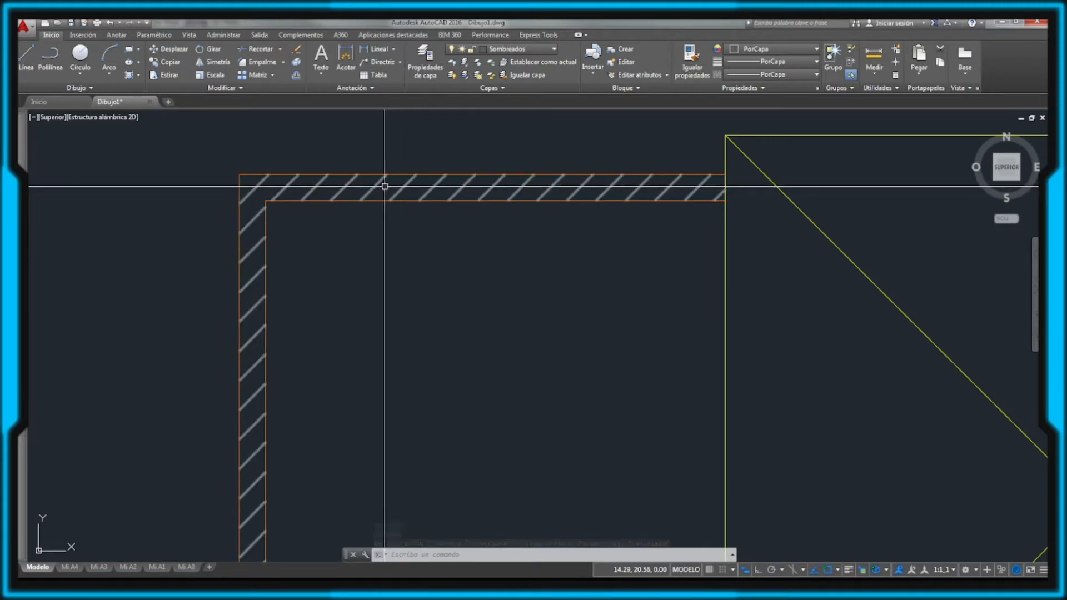
mouse_move(395, 190)
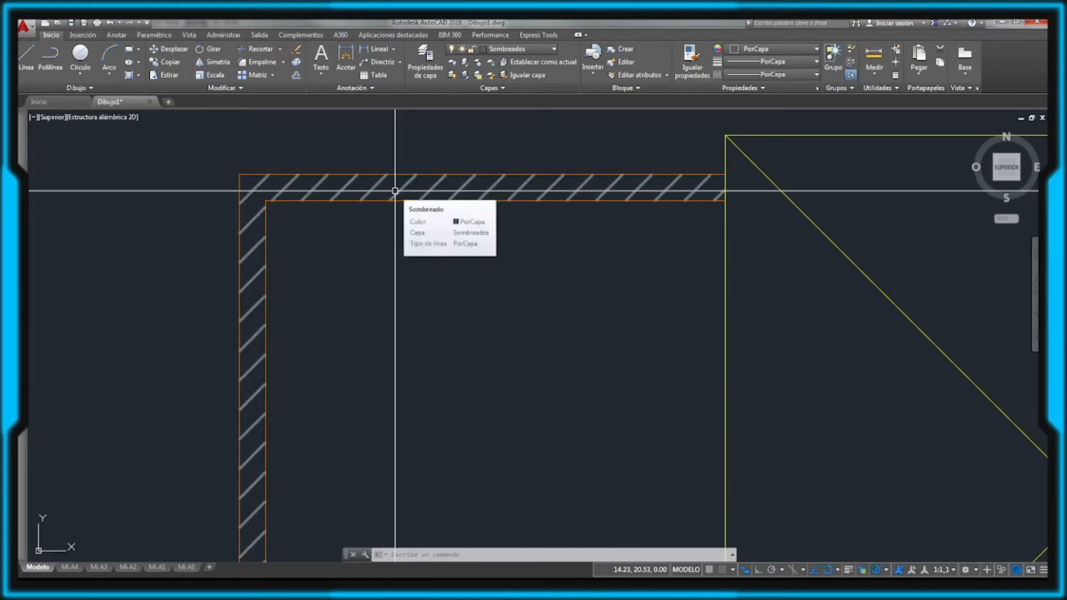
scroll(395, 190, up, 4)
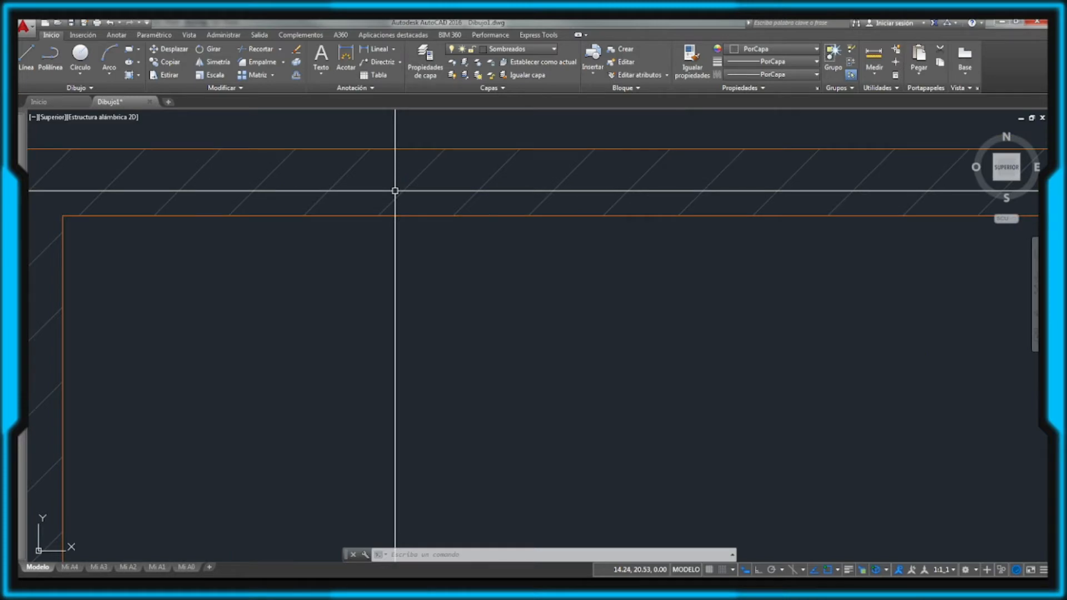
scroll(395, 191, down, 5)
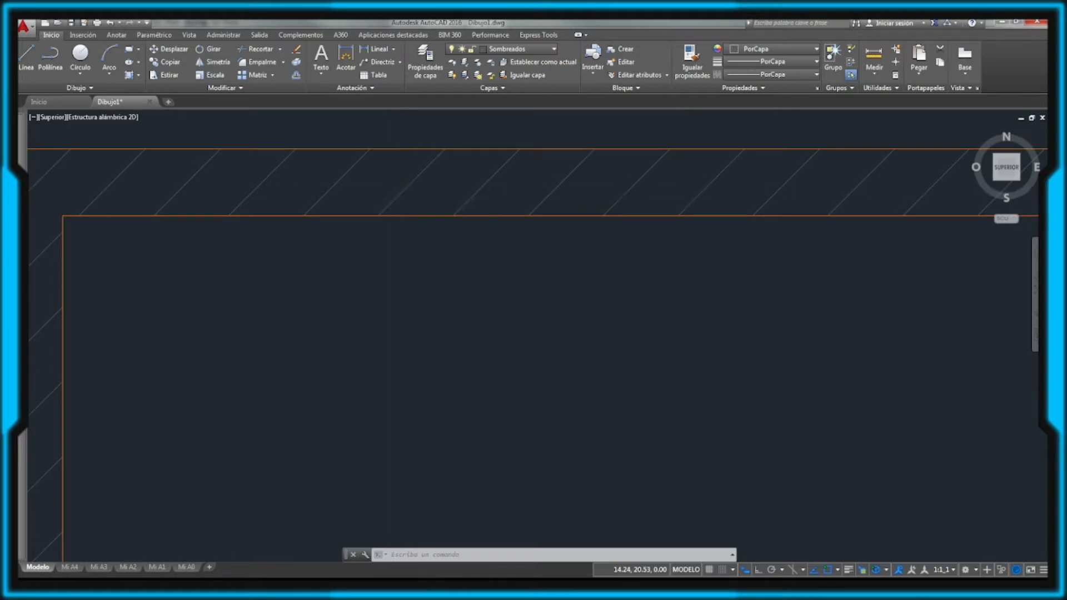
click(383, 181)
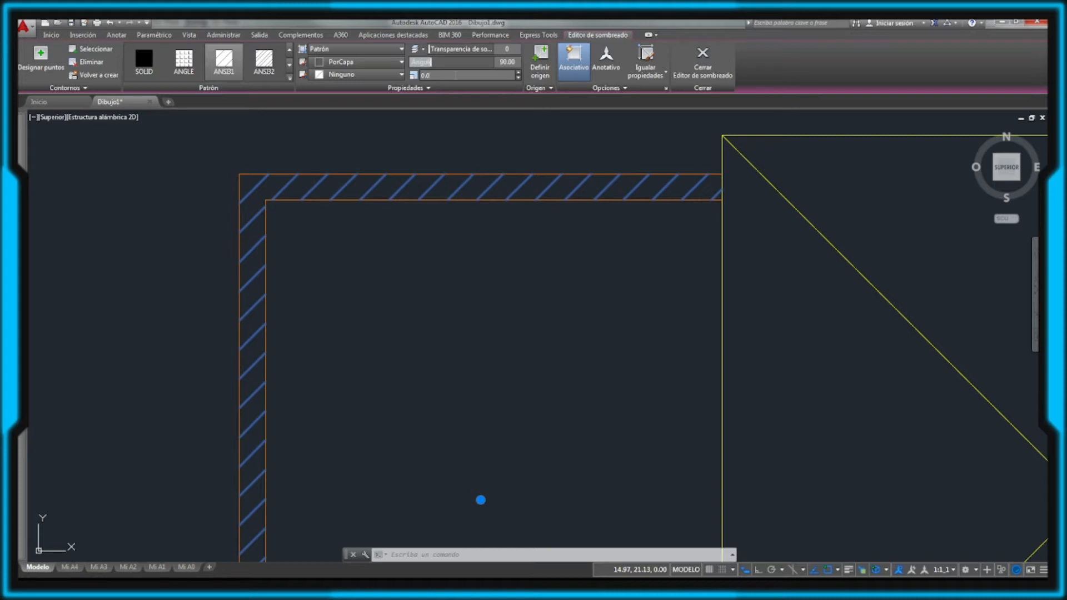
key(Return)
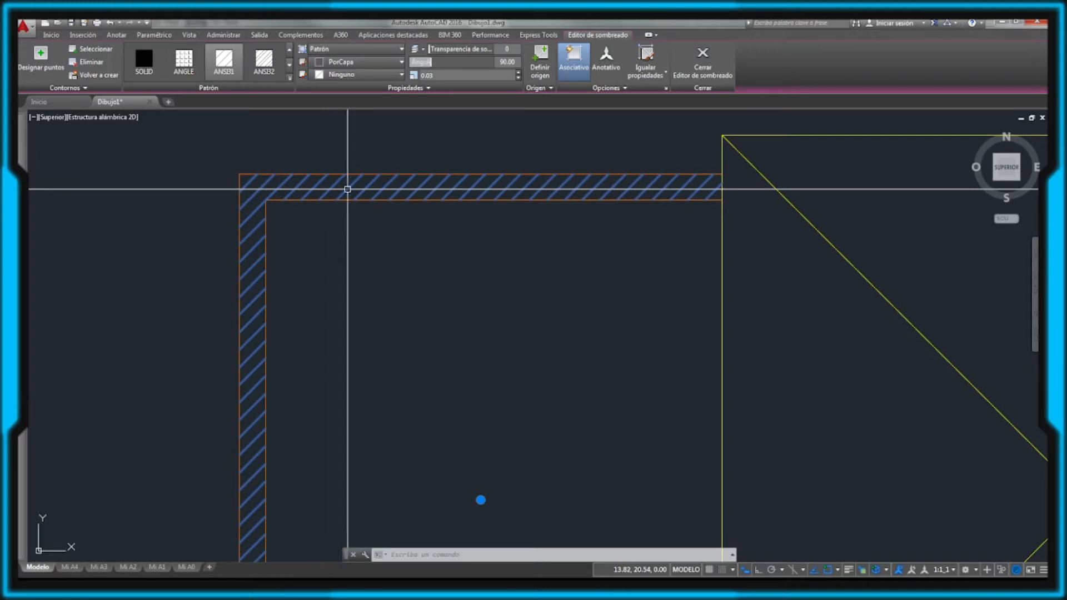
key(Escape)
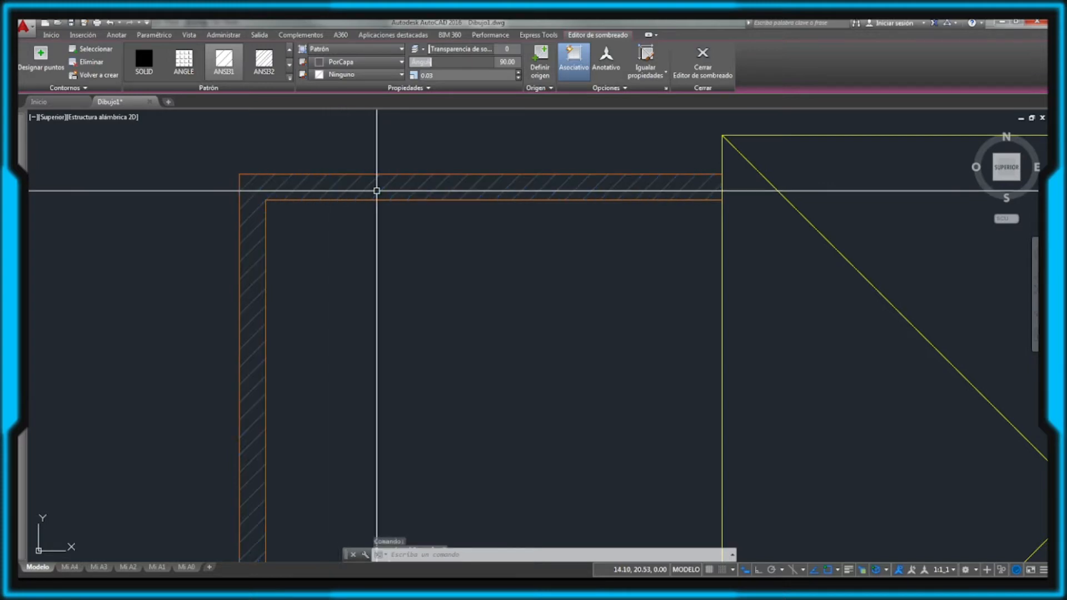
Step: Measure the perpendicular distance between hatch lines in the upper arm of the orange band
scroll(361, 190, up, 4)
scroll(376, 186, up, 2)
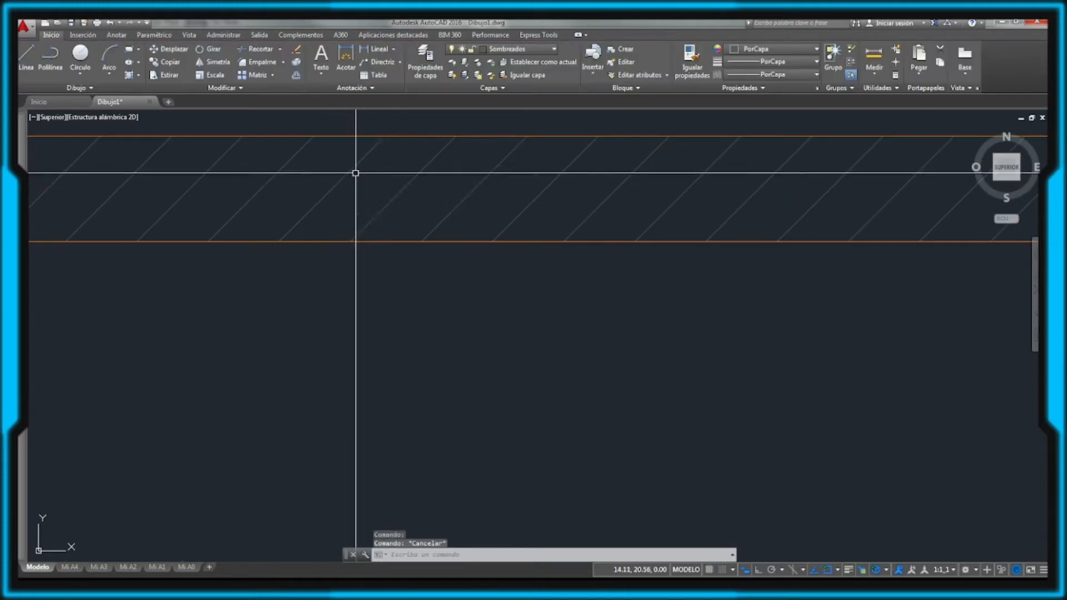
text(med)
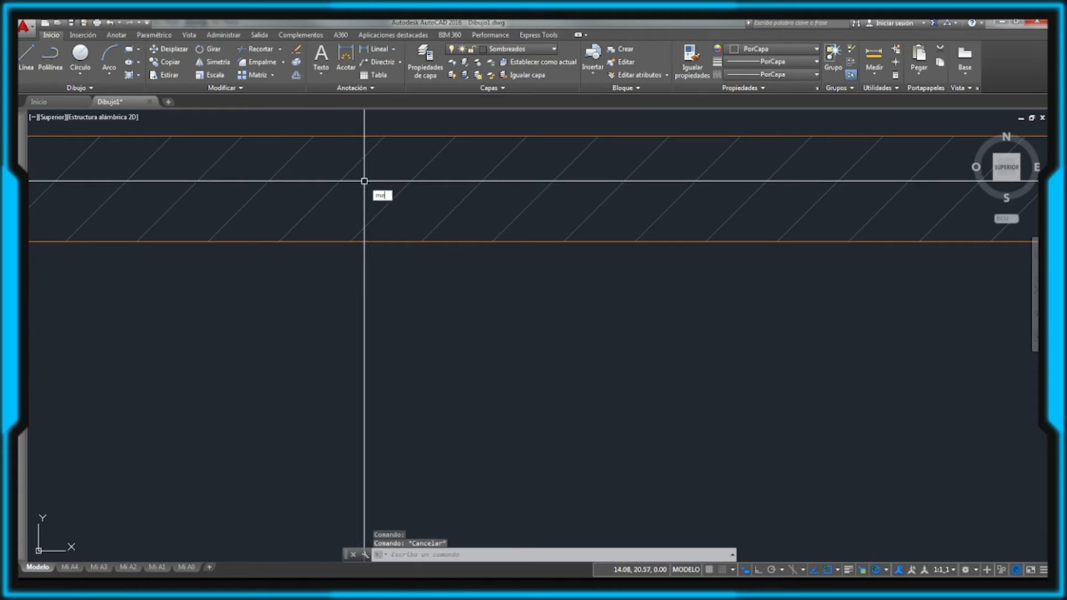
key(Return)
click(395, 210)
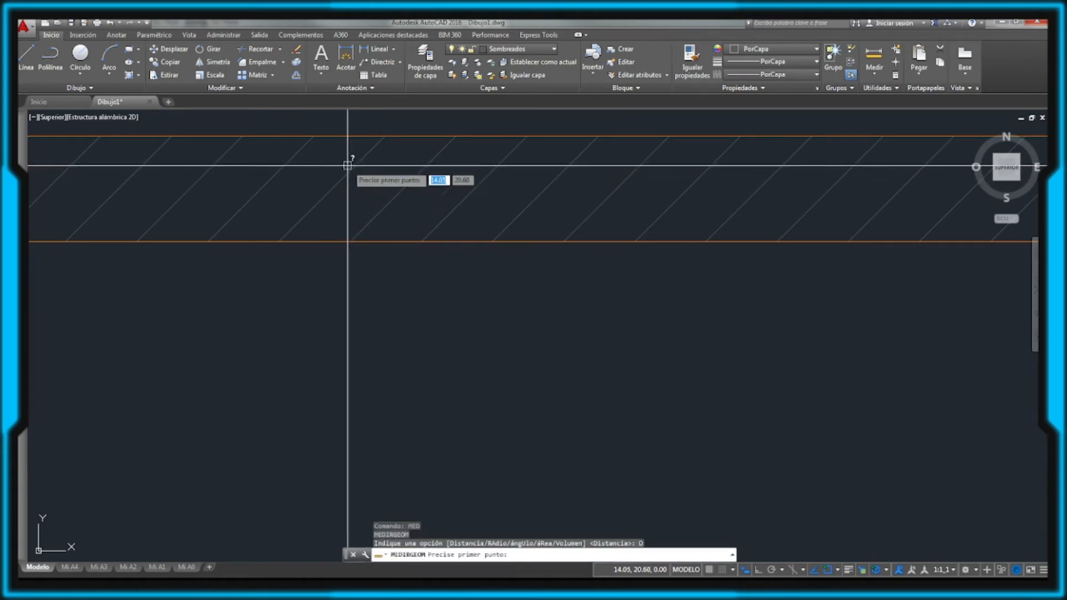
click(350, 171)
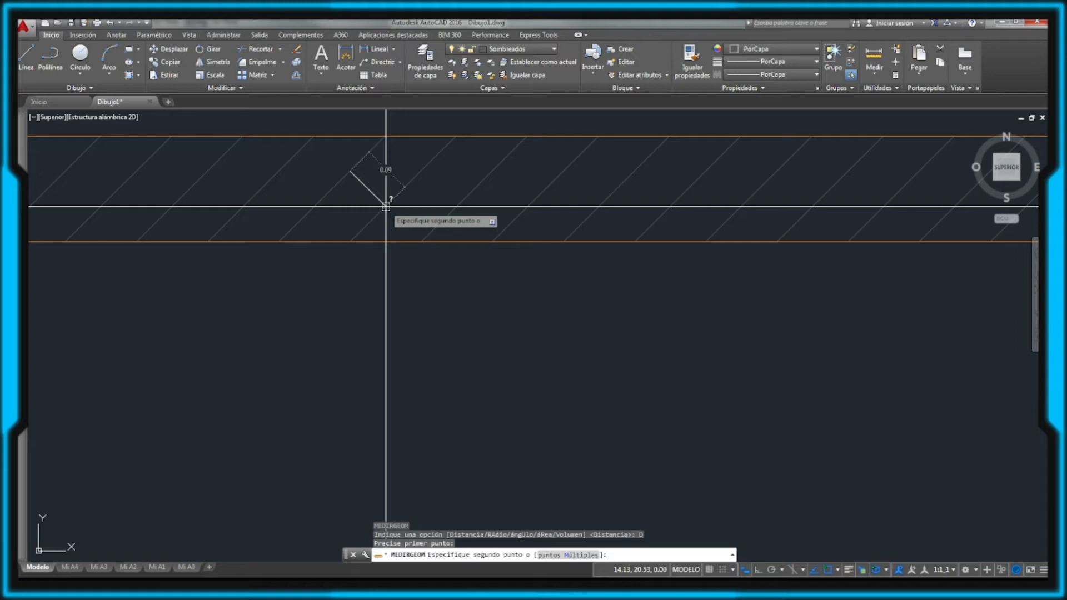
key(Escape)
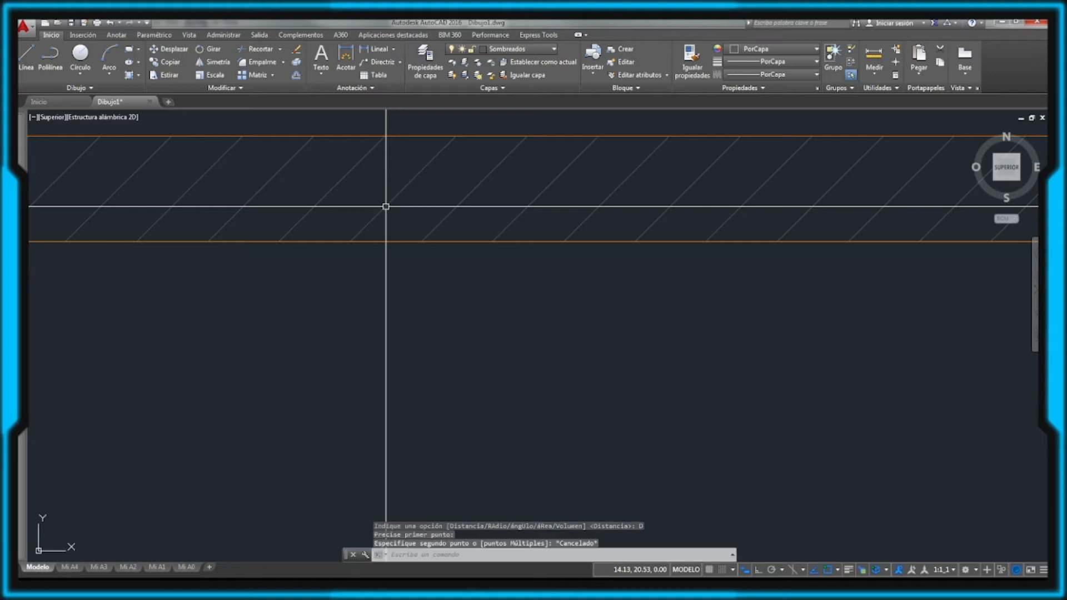
Step: Delete the ANSI31 hatch from the U-shaped orange band
scroll(386, 206, down, 6)
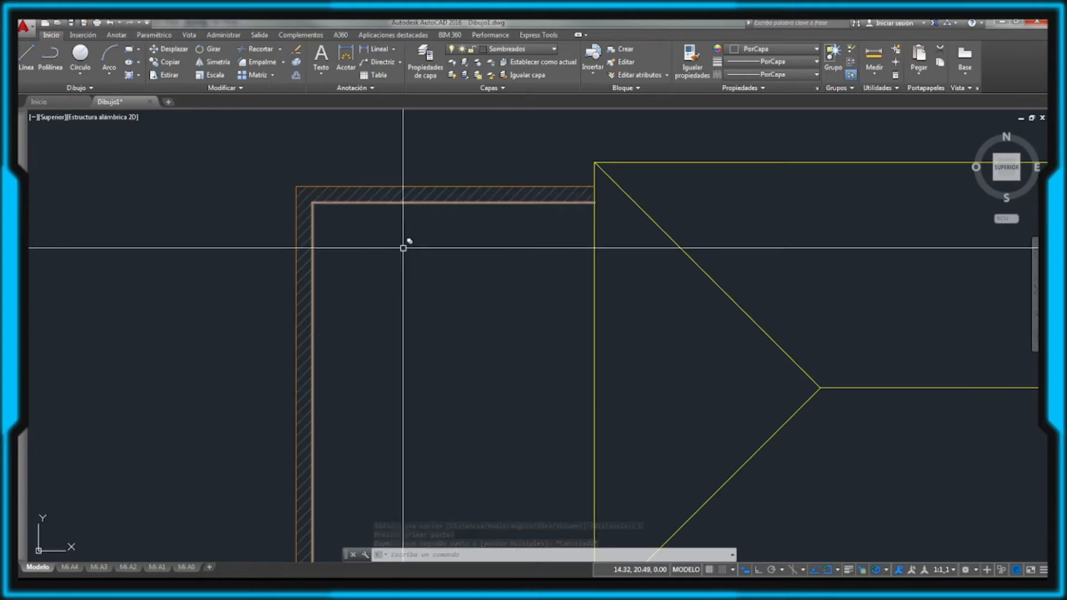
scroll(423, 300, down, 2)
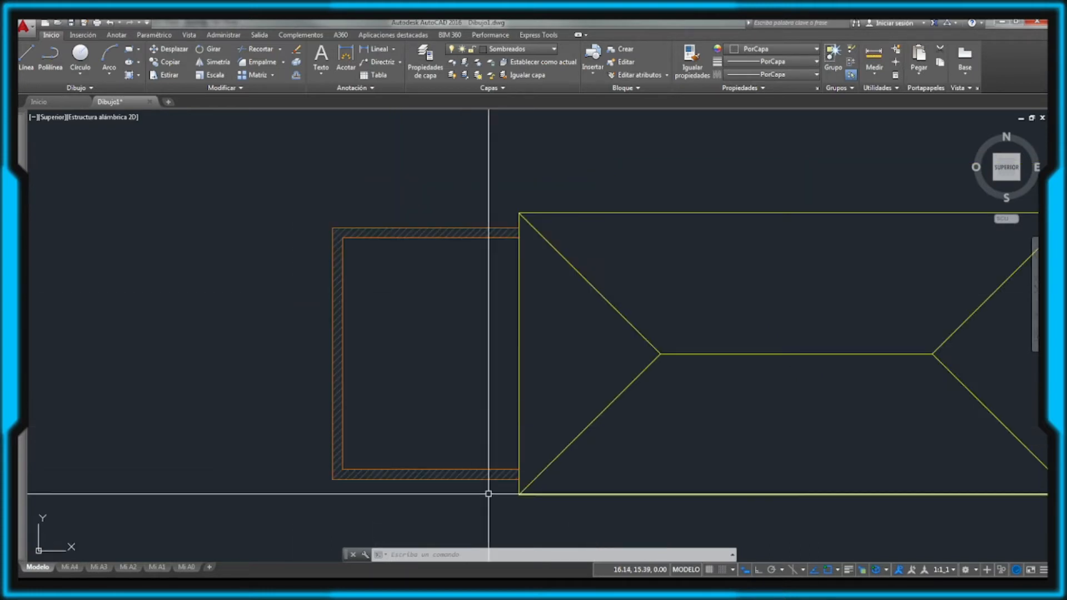
scroll(418, 297, up, 4)
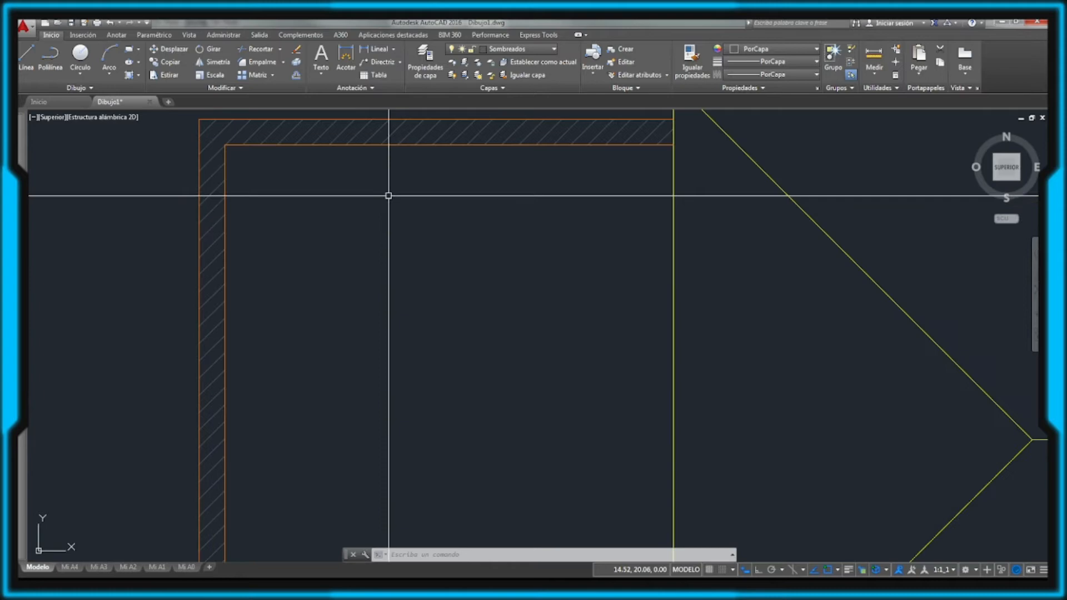
click(323, 131)
key(Delete)
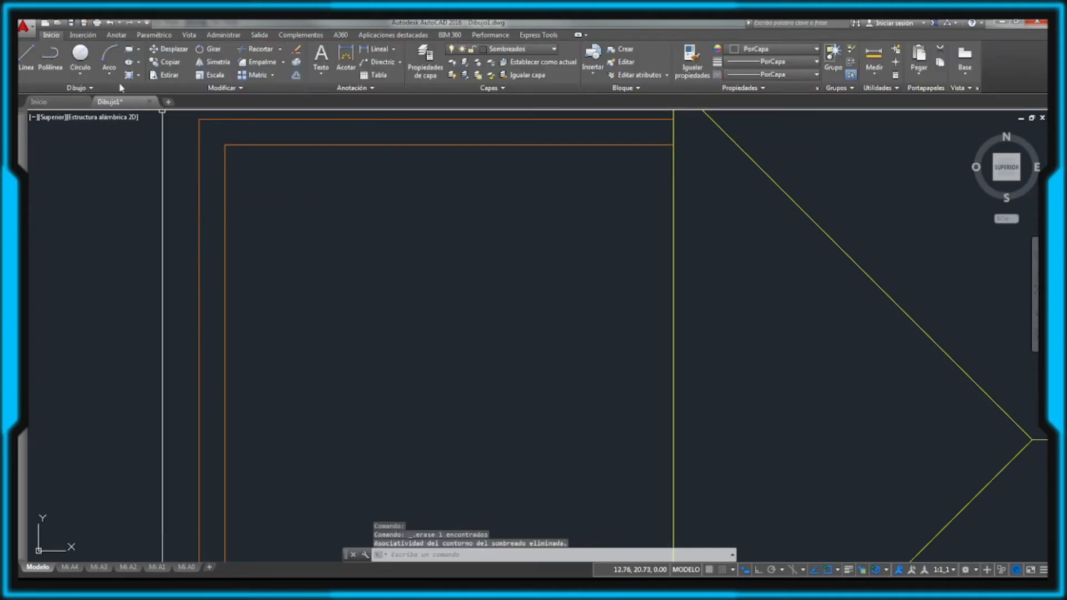
Step: Start a new hatch and choose the user-defined pattern type (USUARIO)
click(129, 76)
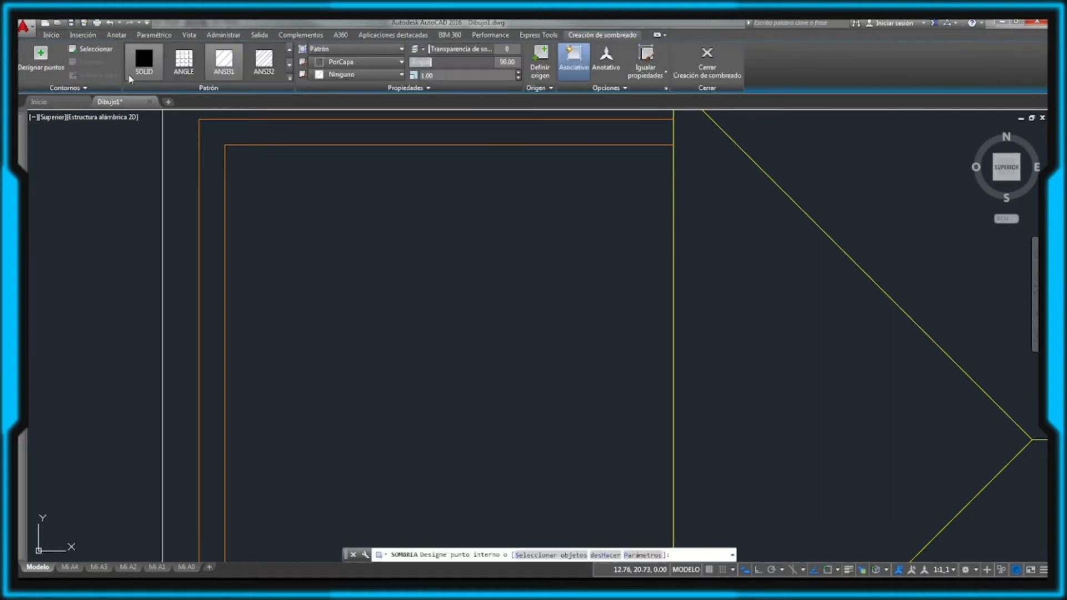
click(290, 79)
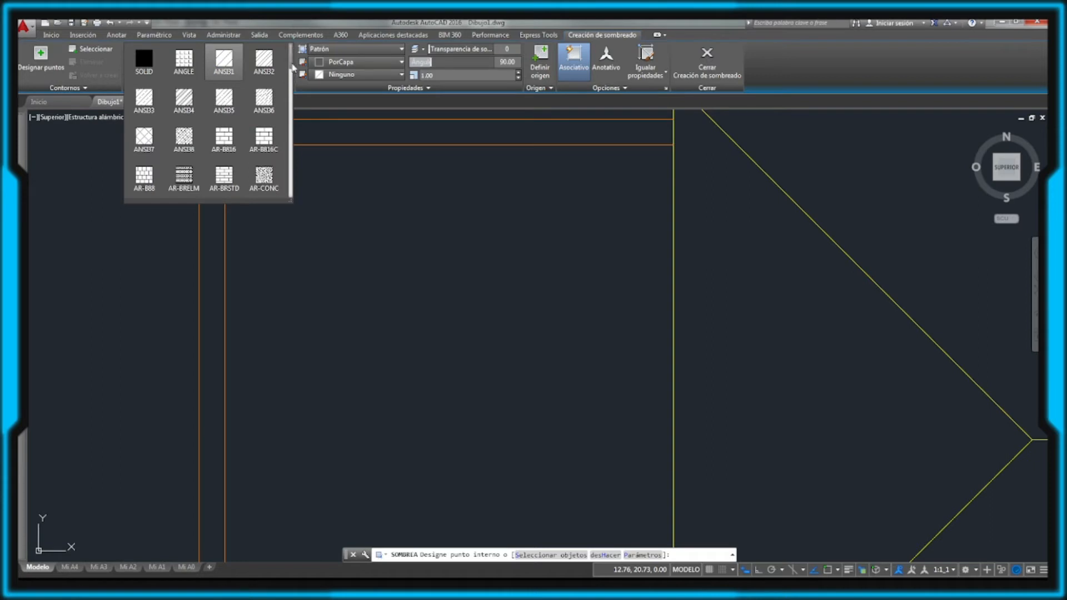
drag(291, 67, 288, 199)
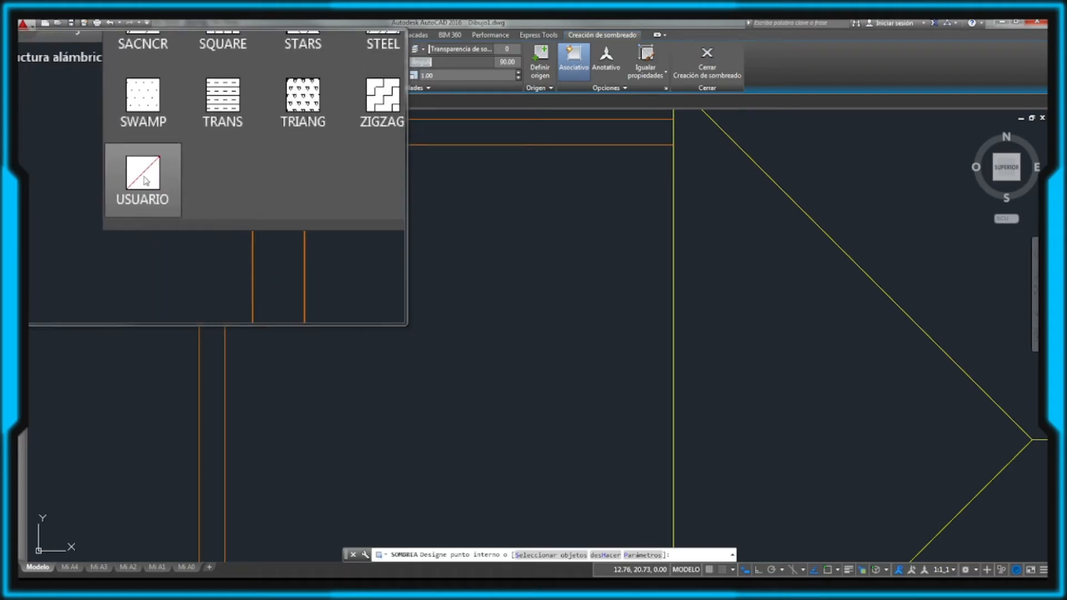
click(145, 181)
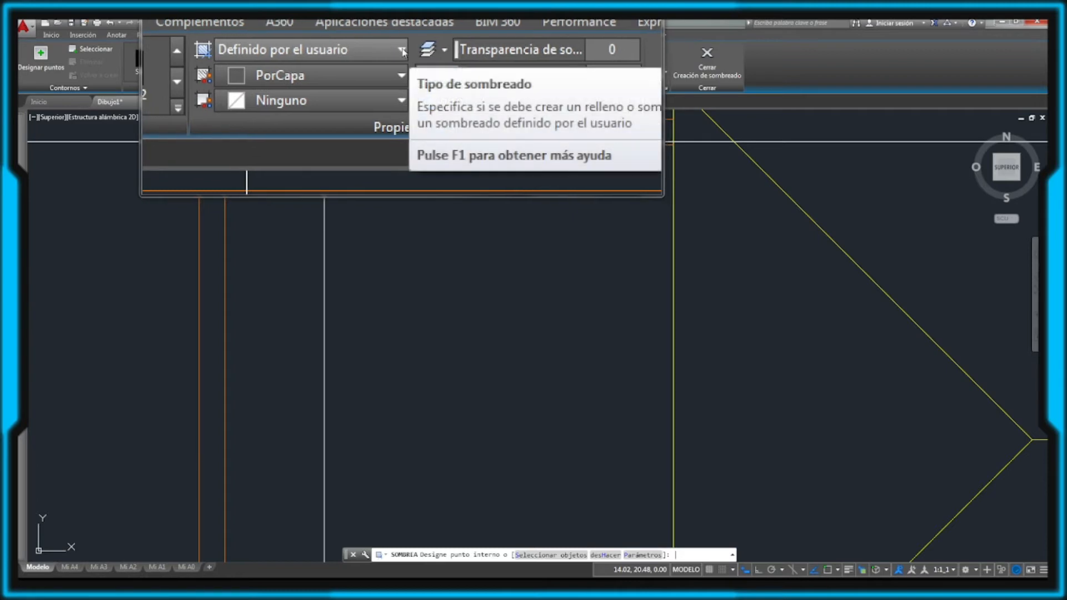
click(404, 51)
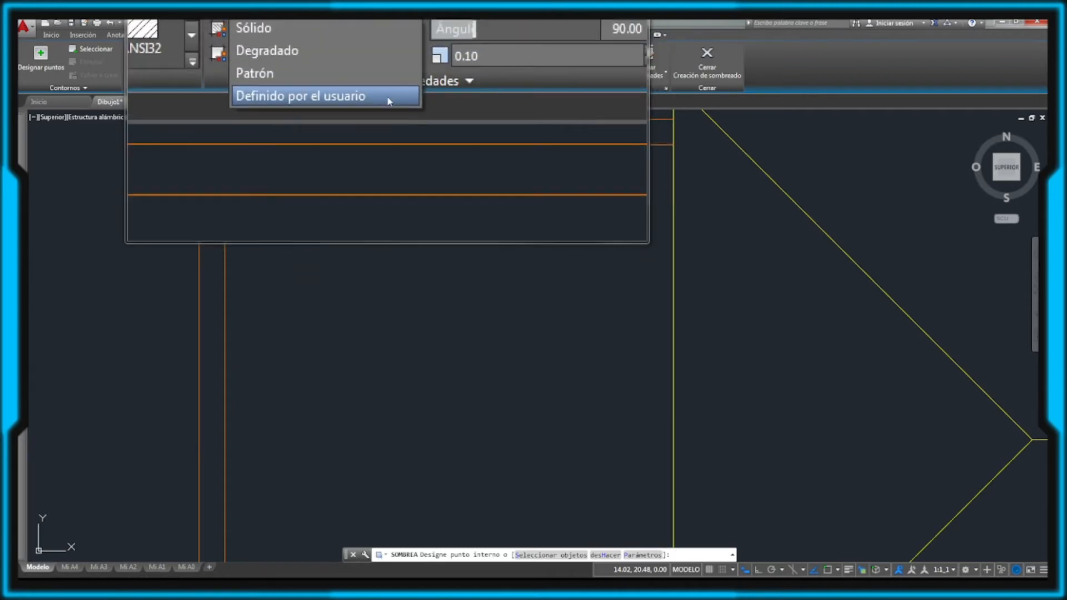
click(388, 100)
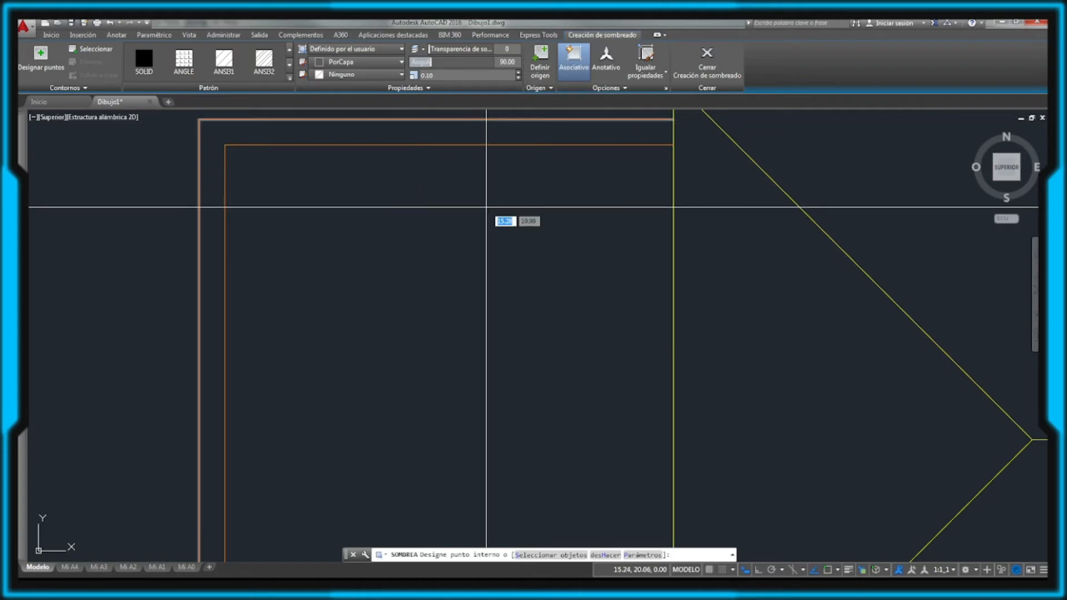
Step: Hatch the U-shaped orange band with user-defined lines at a 45° angle and 0.10 spacing
scroll(486, 206, down, 4)
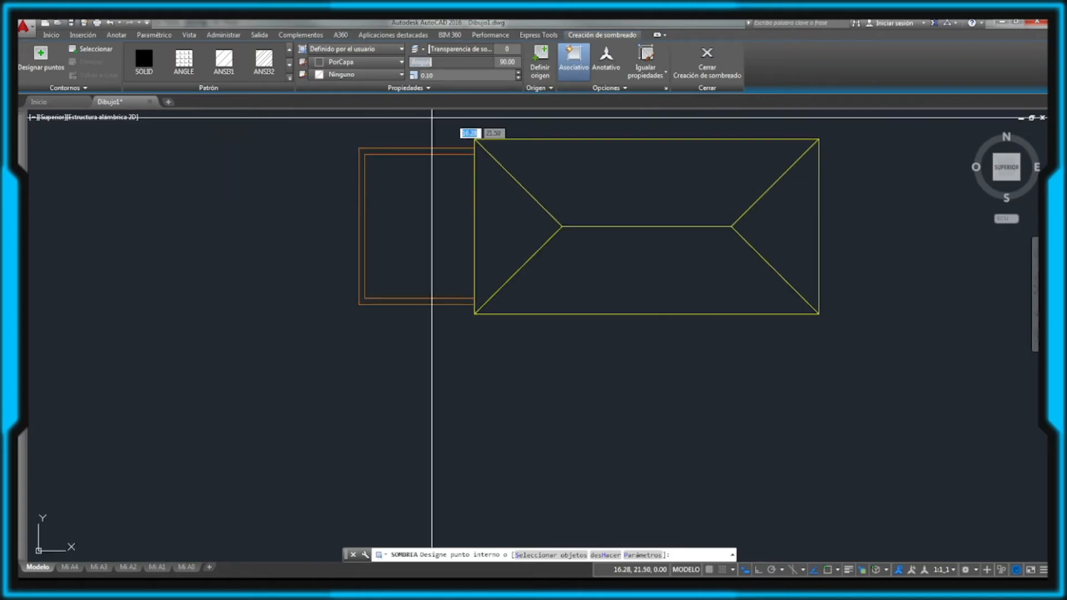
scroll(406, 135, up, 2)
scroll(412, 139, up, 2)
scroll(452, 139, down, 2)
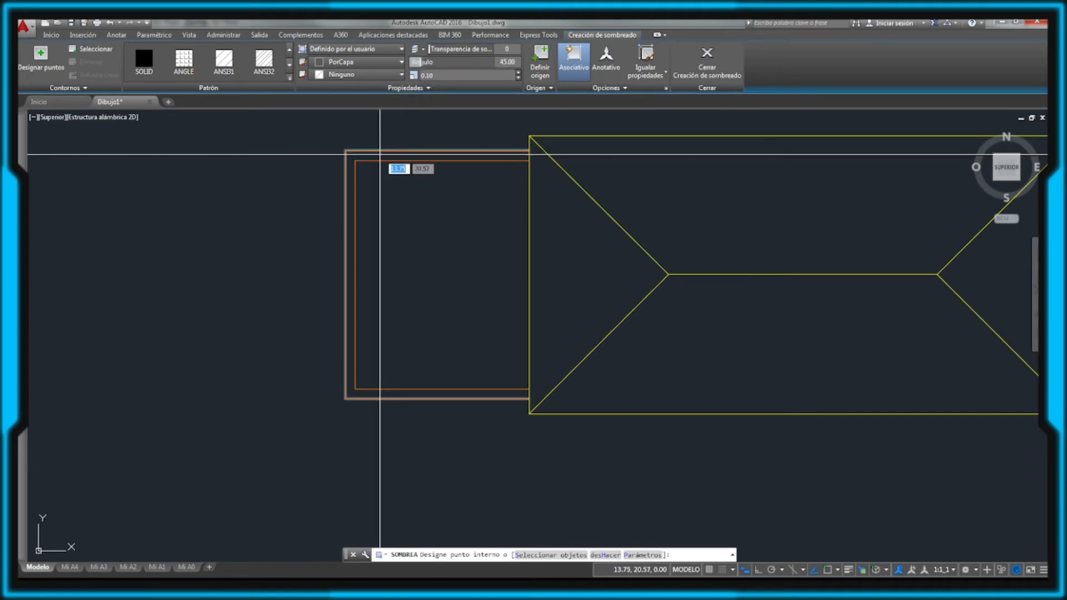
click(380, 154)
key(Return)
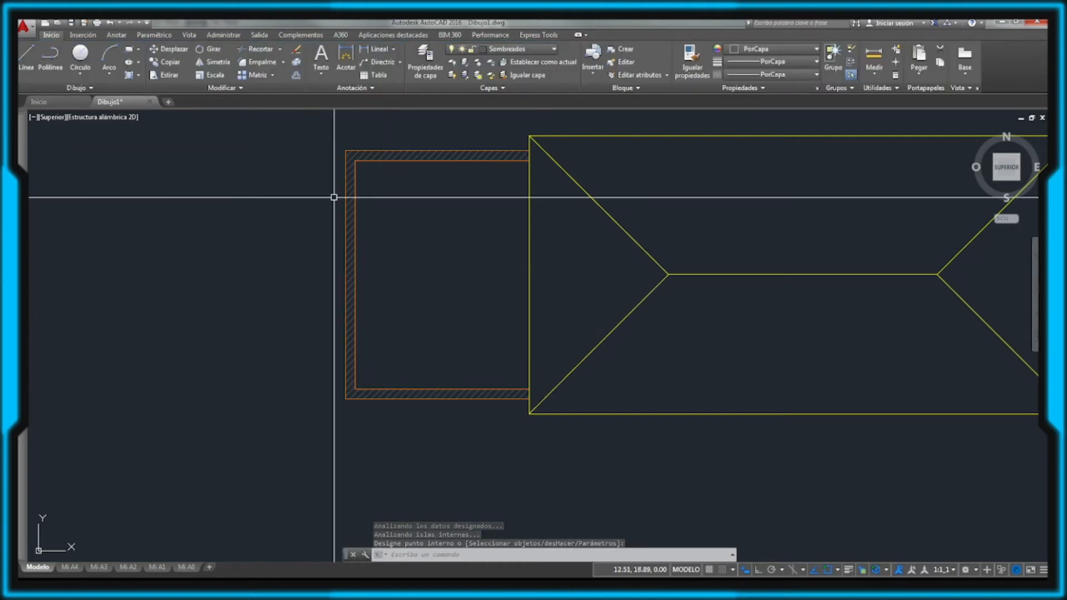
Step: Measure the perpendicular distance between the user-defined hatch lines in the upper arm of the orange band
scroll(406, 155, up, 8)
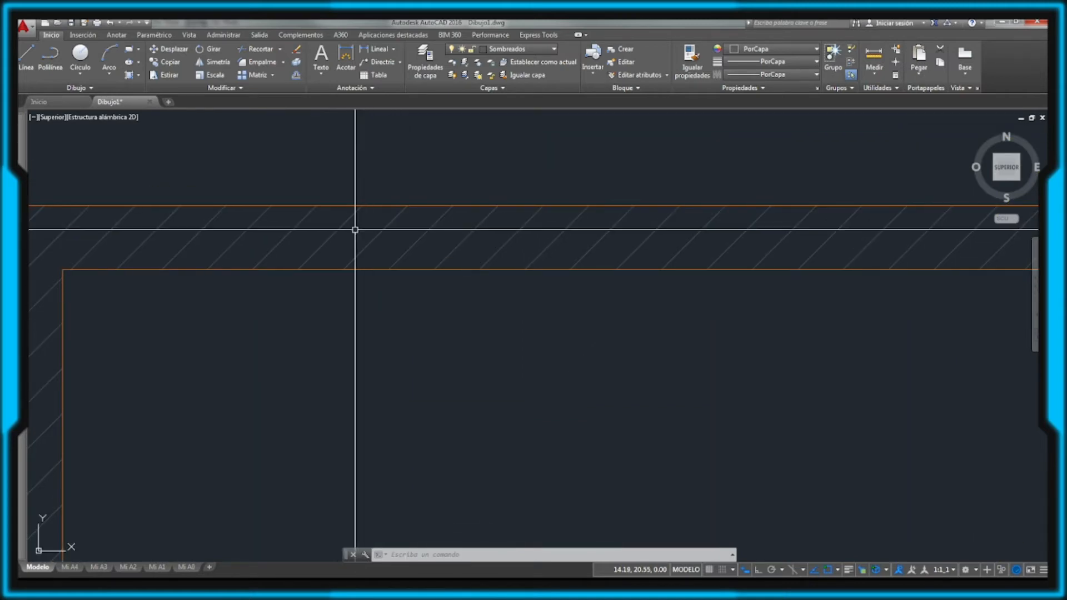
scroll(361, 228, up, 3)
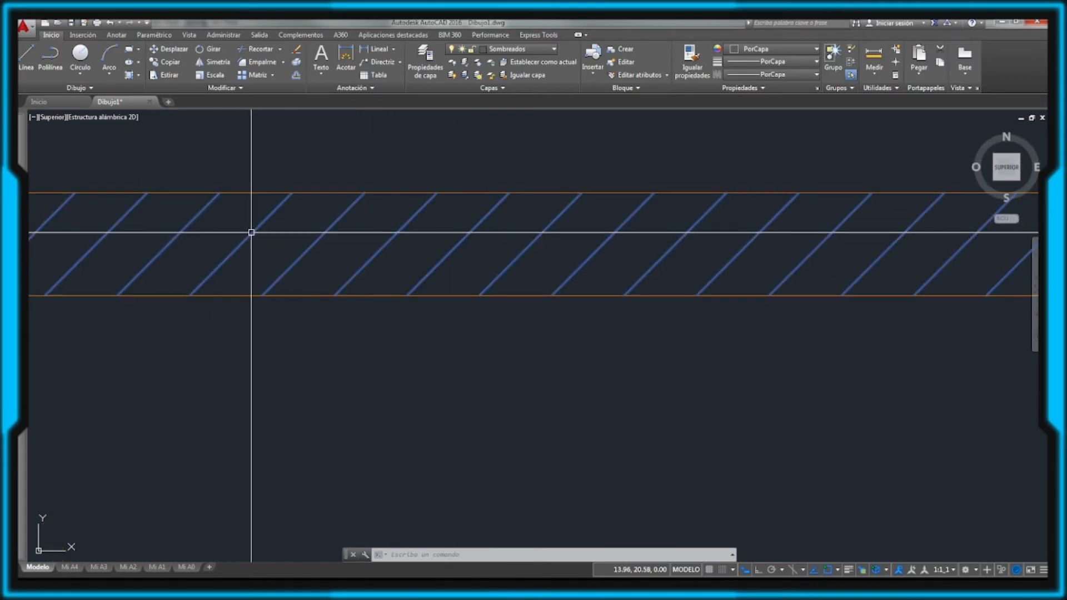
click(251, 232)
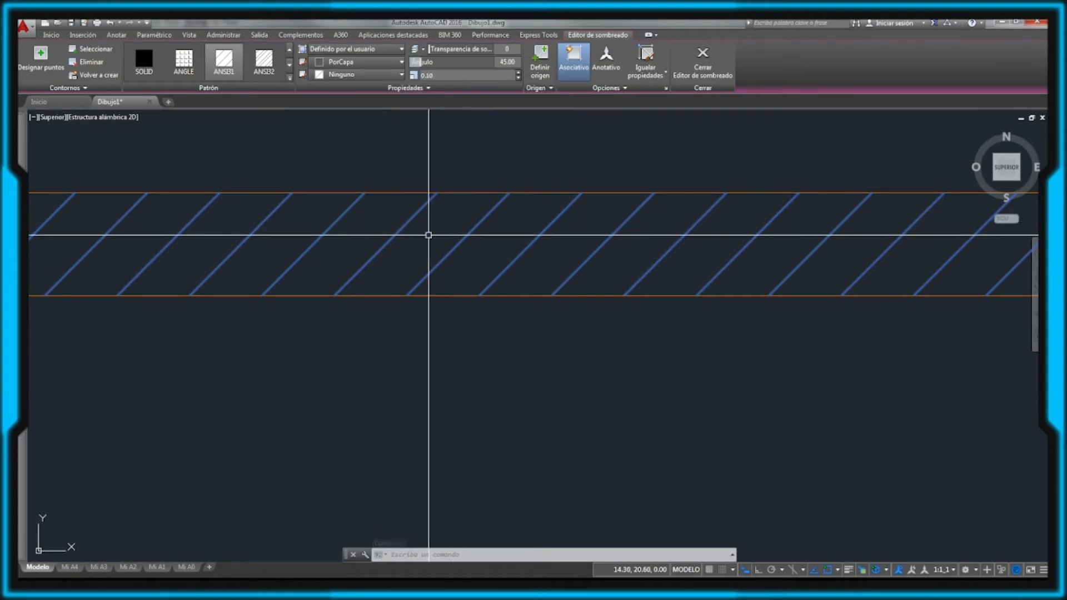
text(MED)
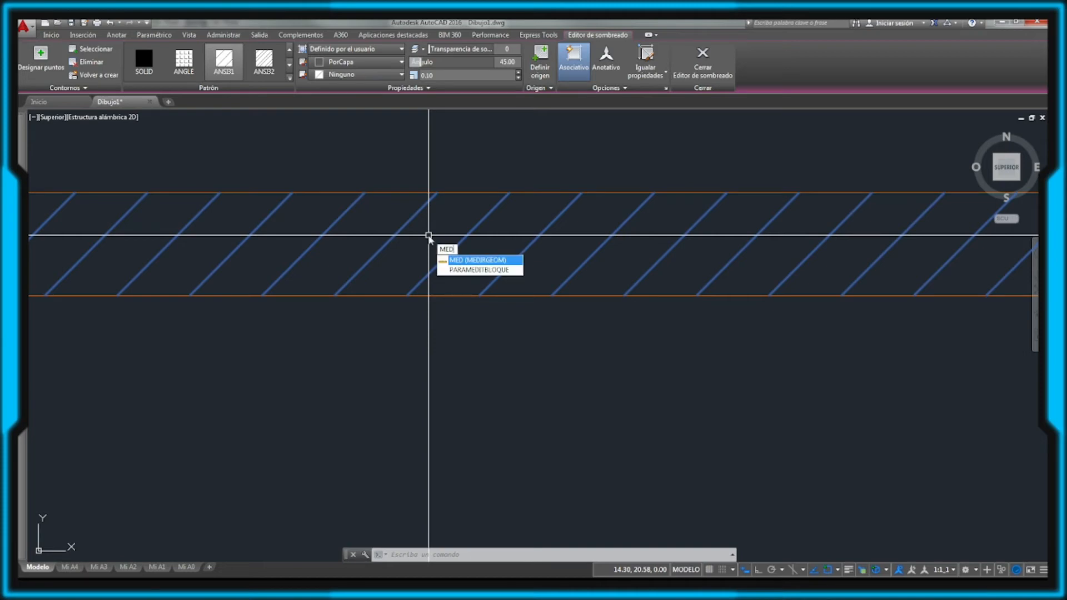
key(Return)
key(Return)
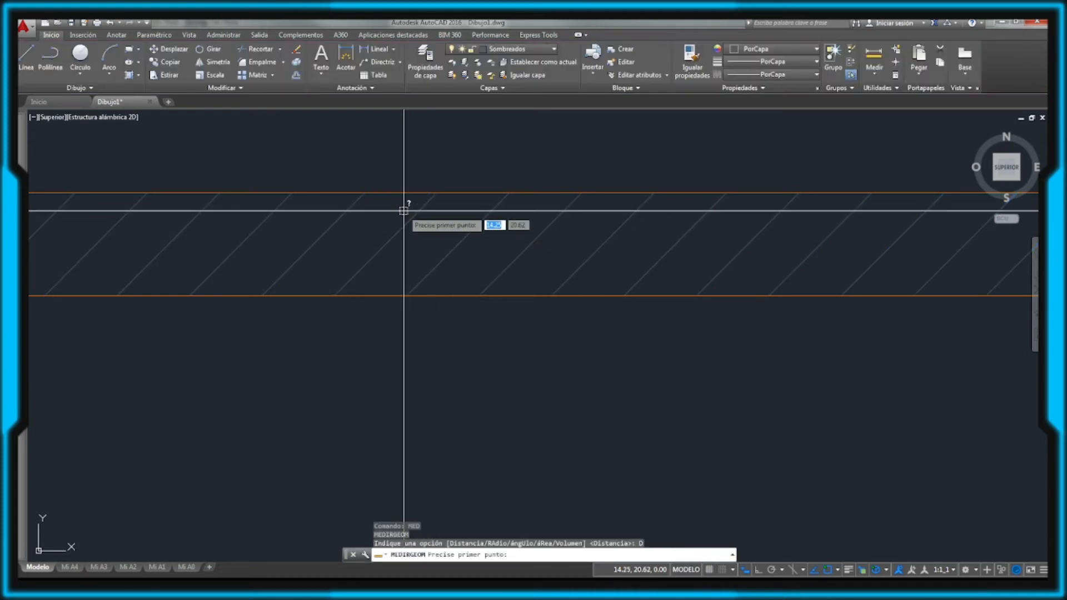
click(407, 221)
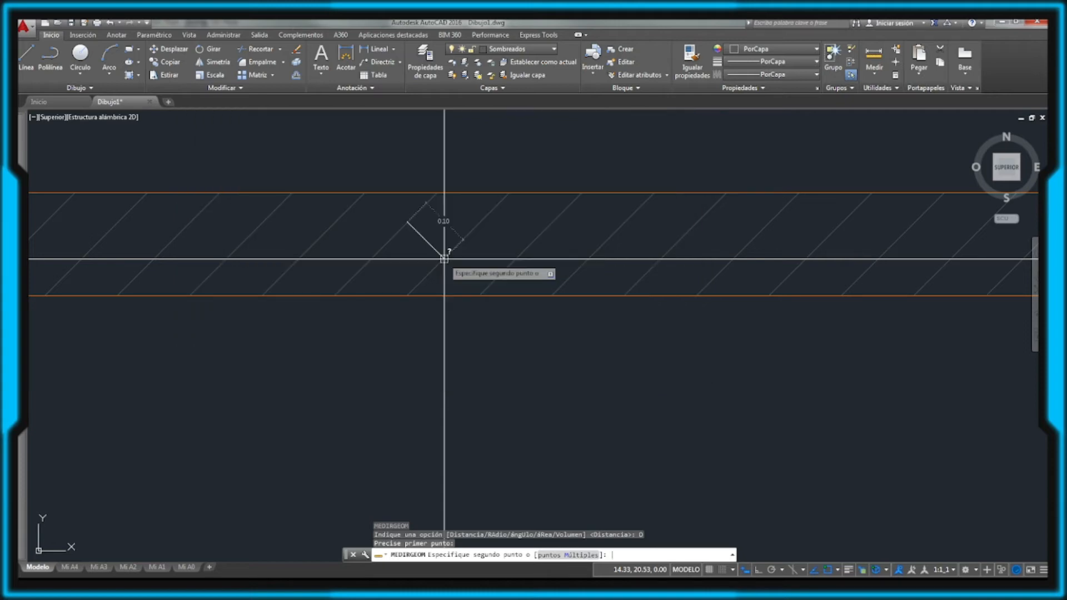
key(Escape)
Step: Hatch the rectangular area enclosed by the orange band with the NET pattern at 45° and scale 1.00
scroll(462, 223, down, 5)
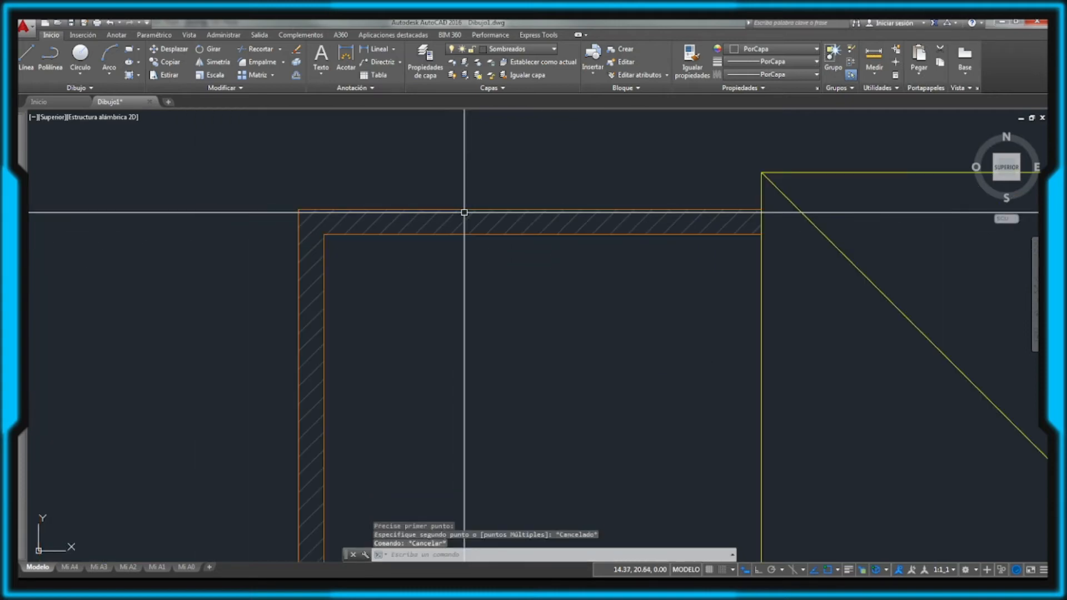
scroll(465, 212, down, 5)
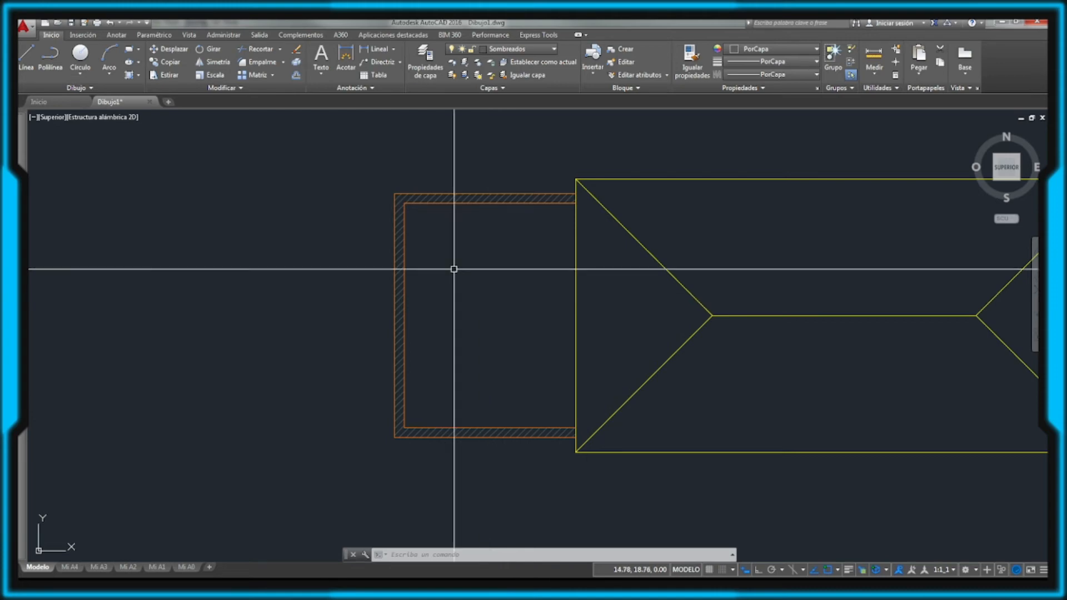
click(128, 75)
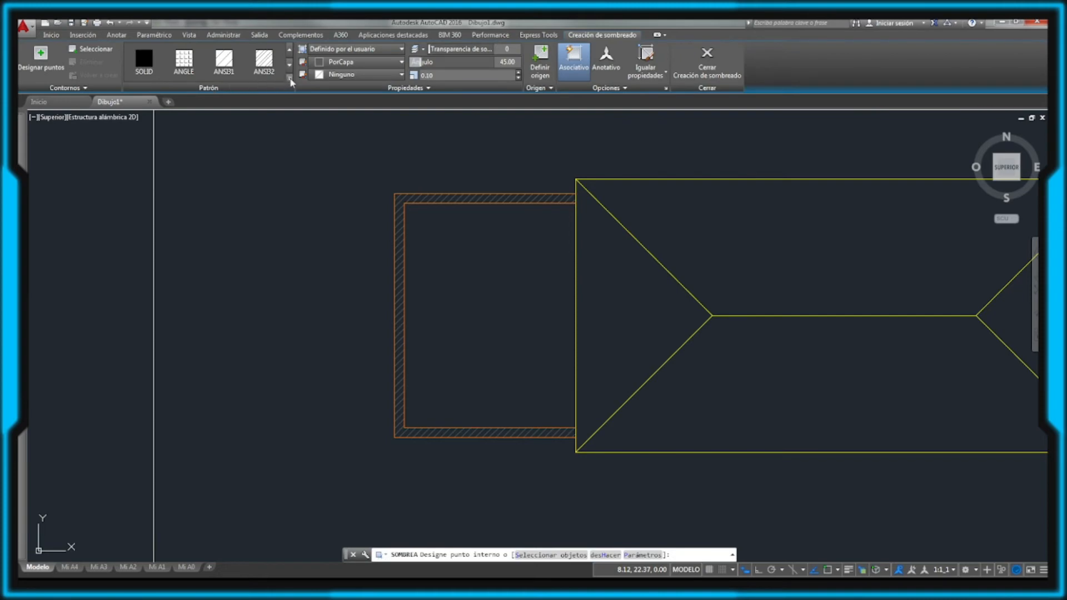
click(290, 80)
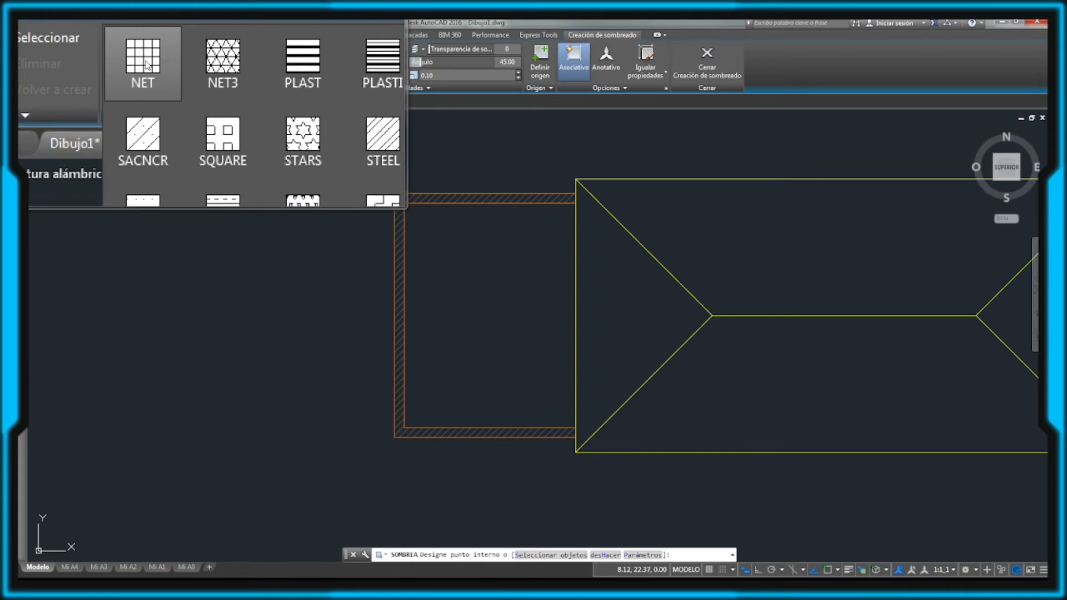
click(146, 64)
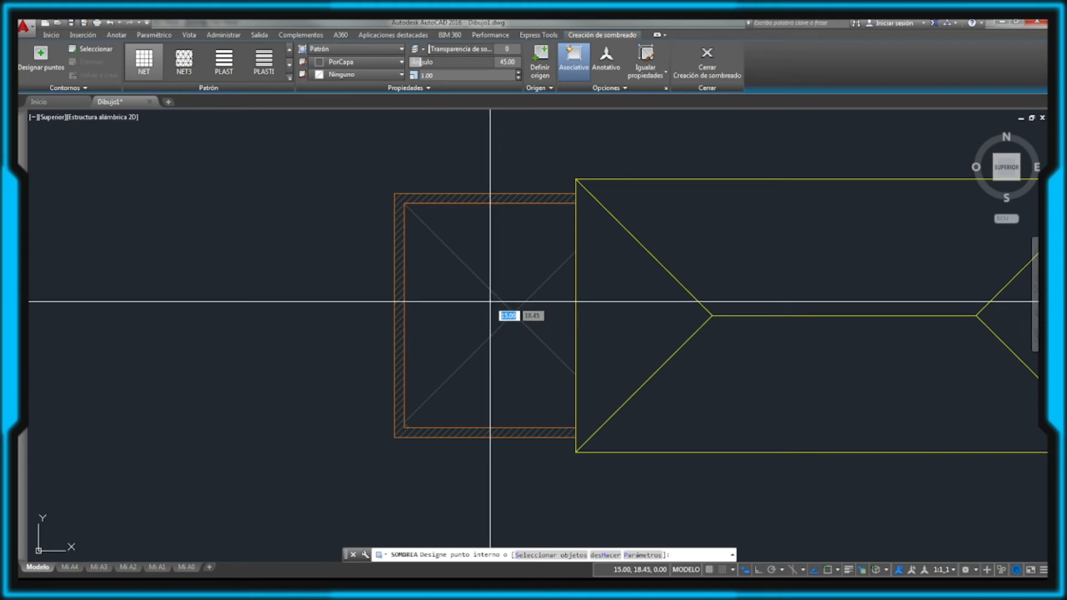
click(485, 308)
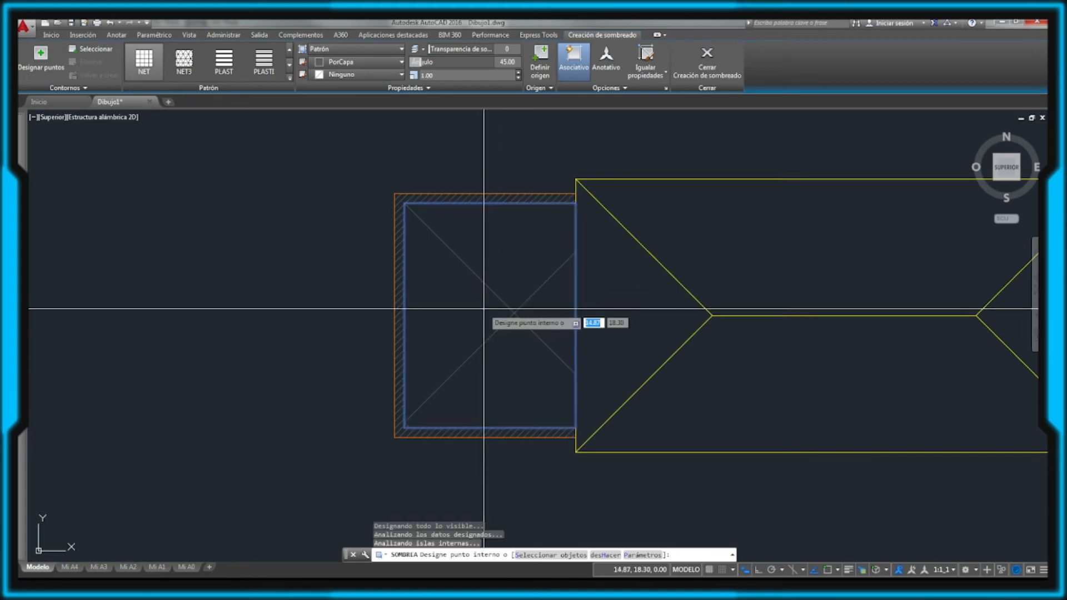
key(Return)
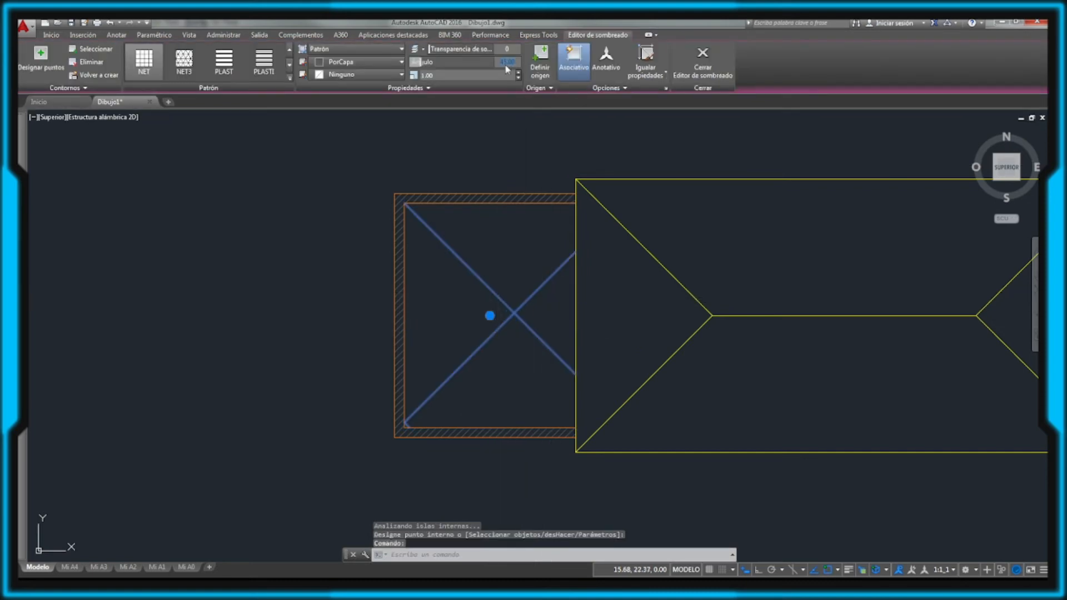
Step: Set the NET hatch's angle to 0 and its pattern scale to 0.2
text(90)
key(Return)
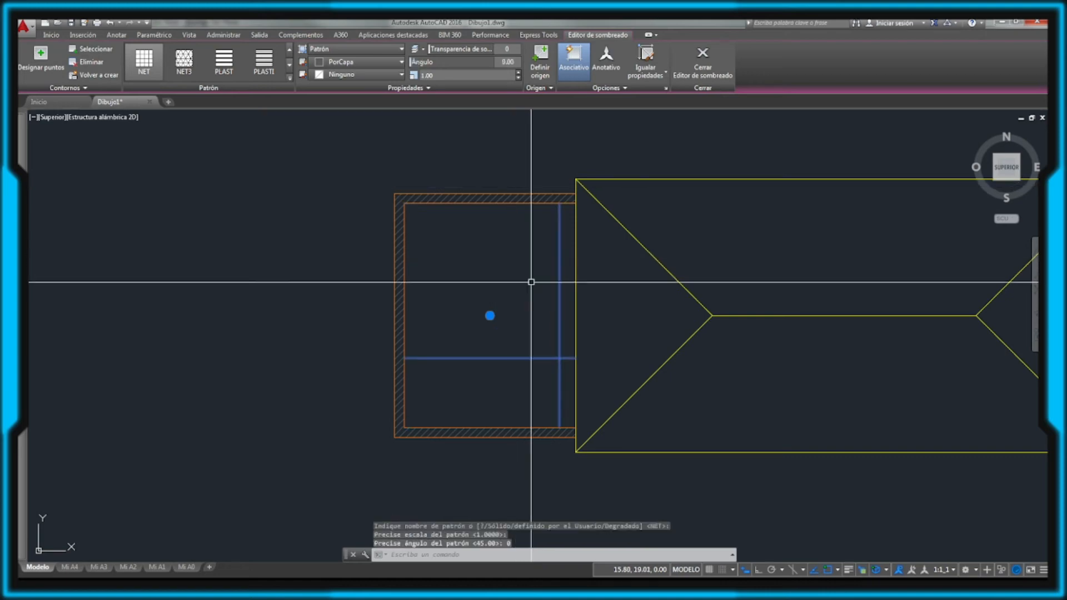
click(473, 76)
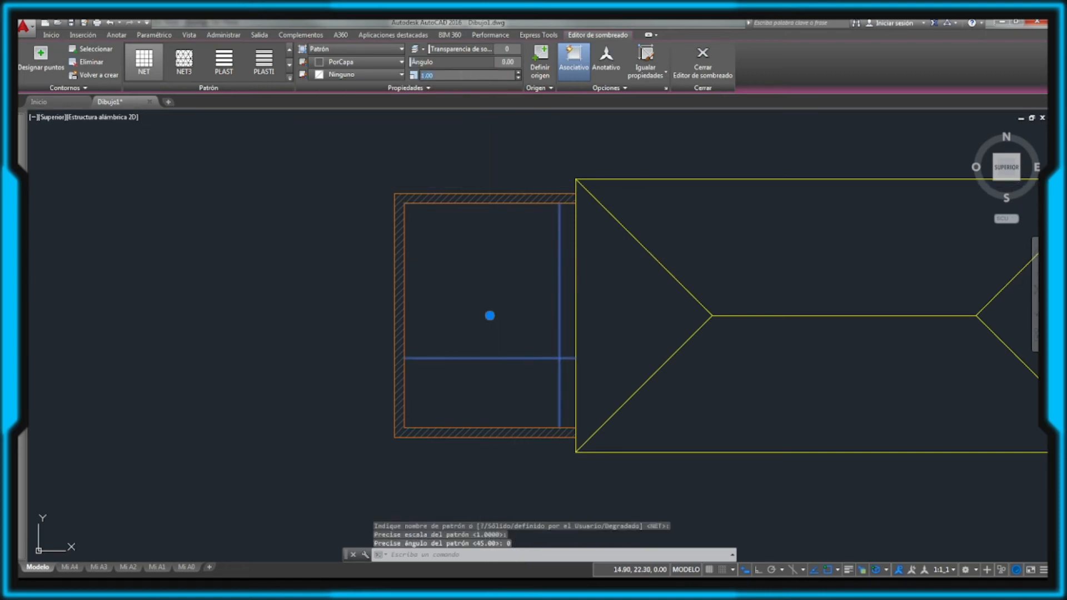
text(0.2)
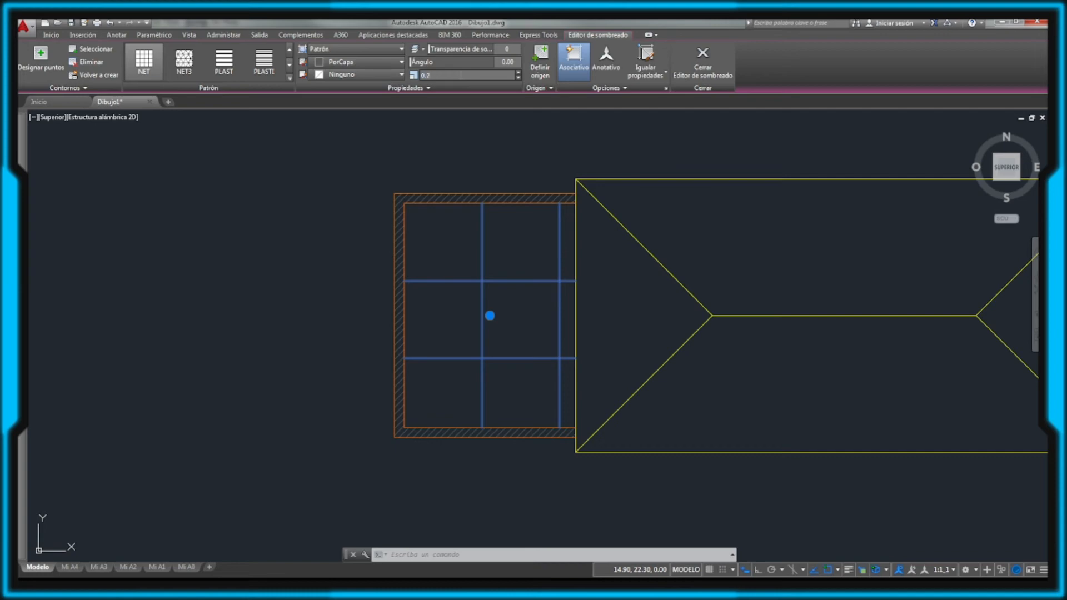
key(Return)
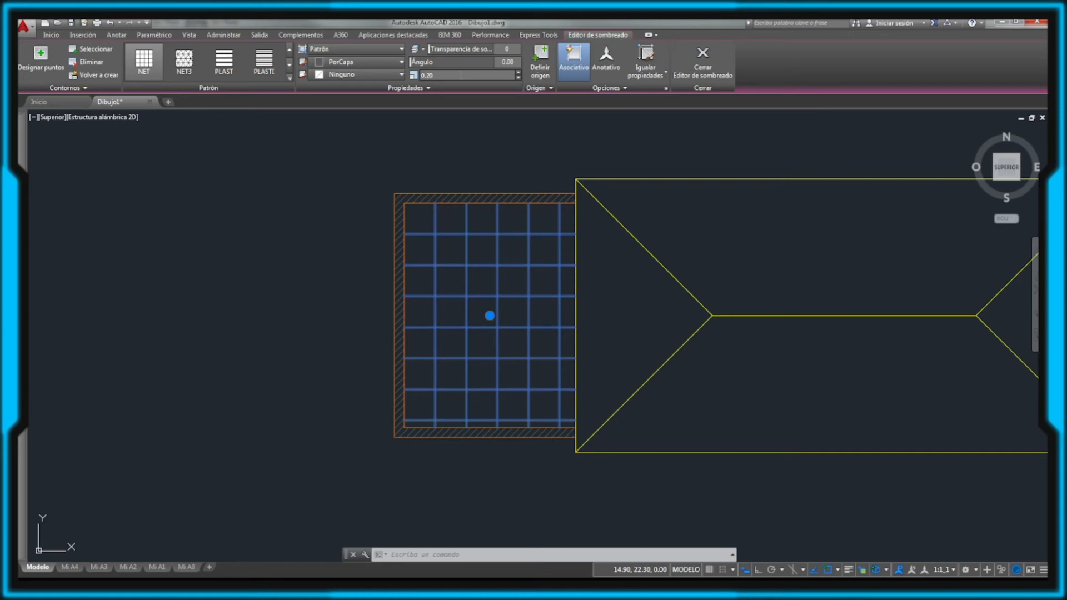
key(Escape)
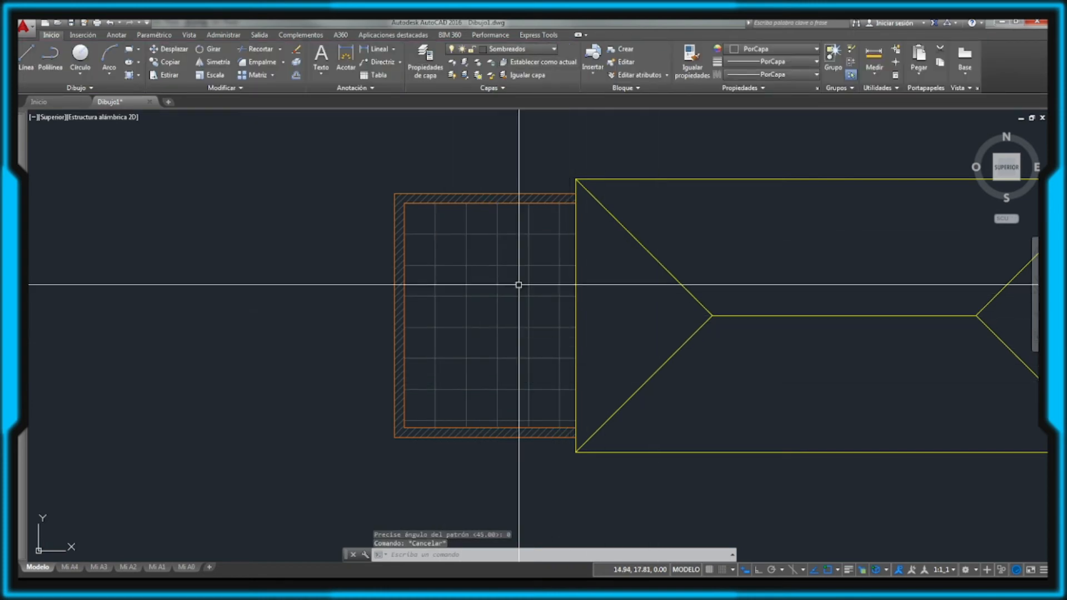
Step: Measure the horizontal spacing between two adjacent vertical lines of the NET hatch grid
scroll(504, 280, up, 2)
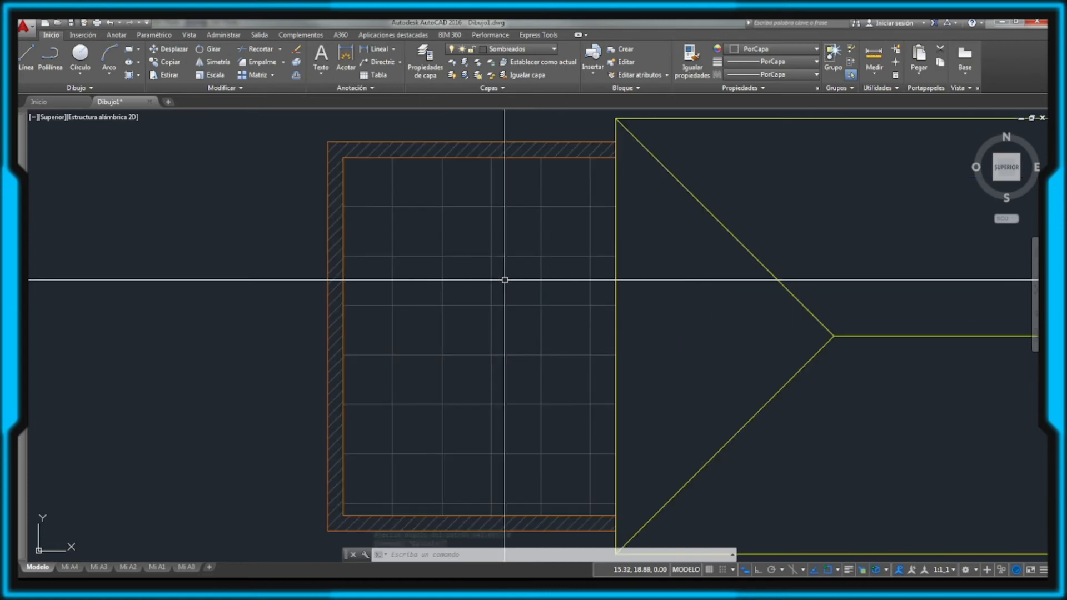
scroll(503, 278, up, 2)
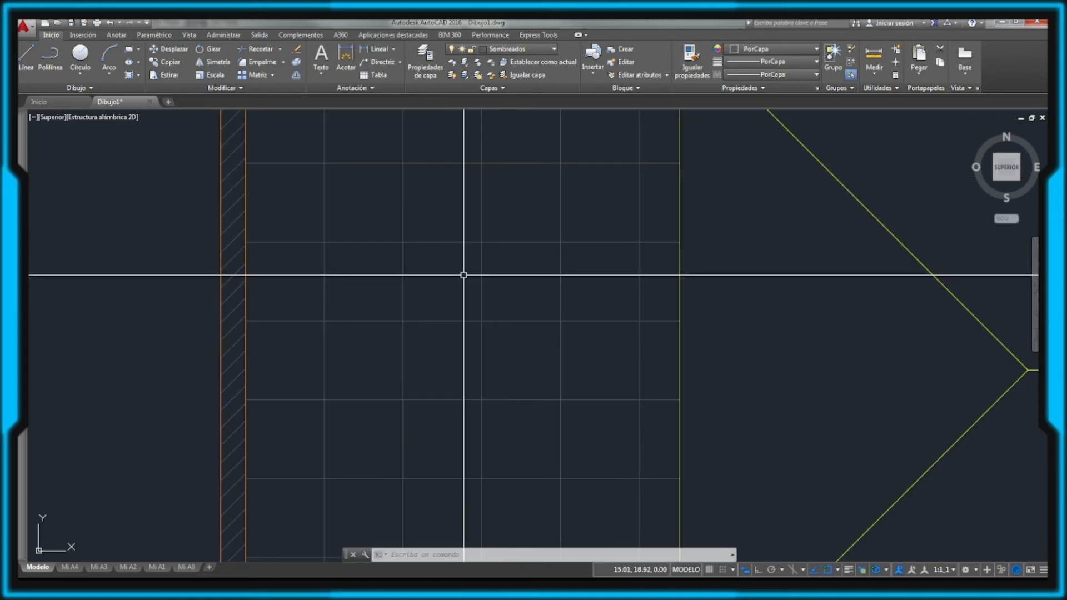
text(mea)
key(Return)
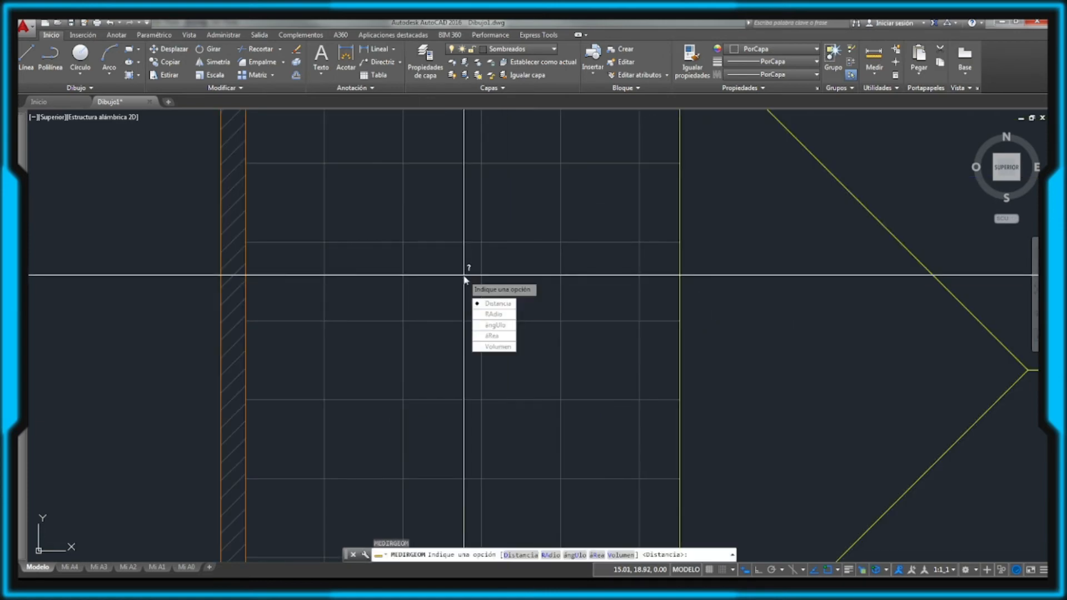
click(495, 304)
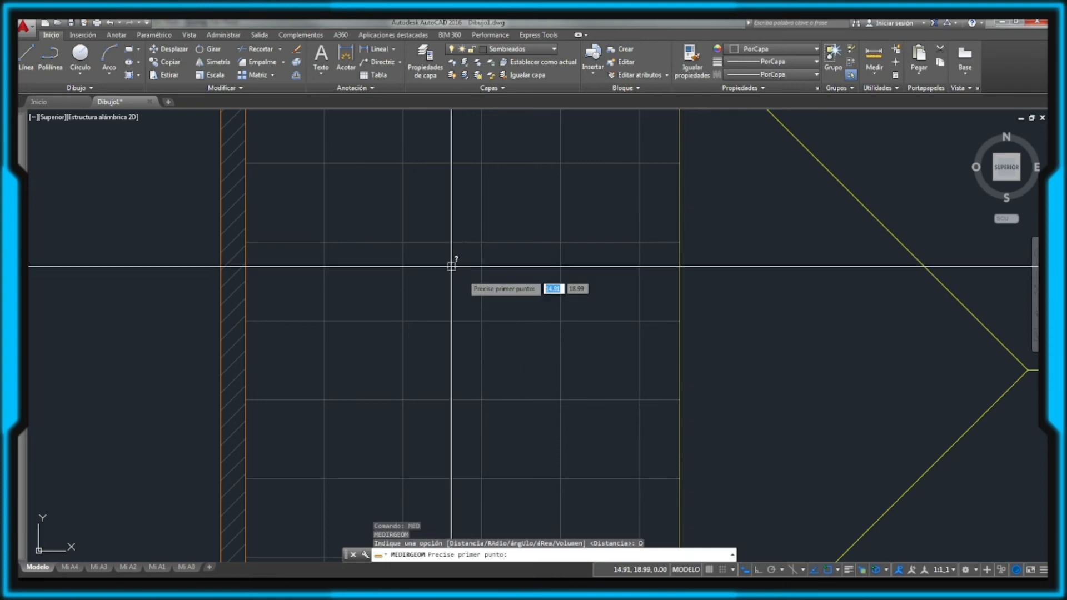
click(402, 242)
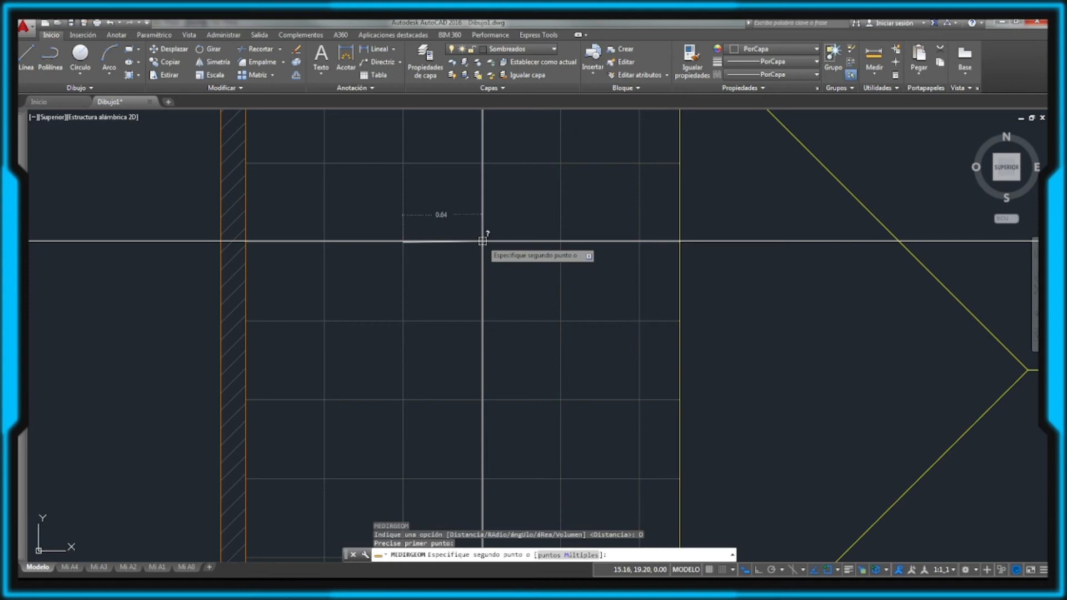
key(Escape)
Step: Delete the NET hatch from the rectangular area inside the orange band
scroll(467, 241, down, 2)
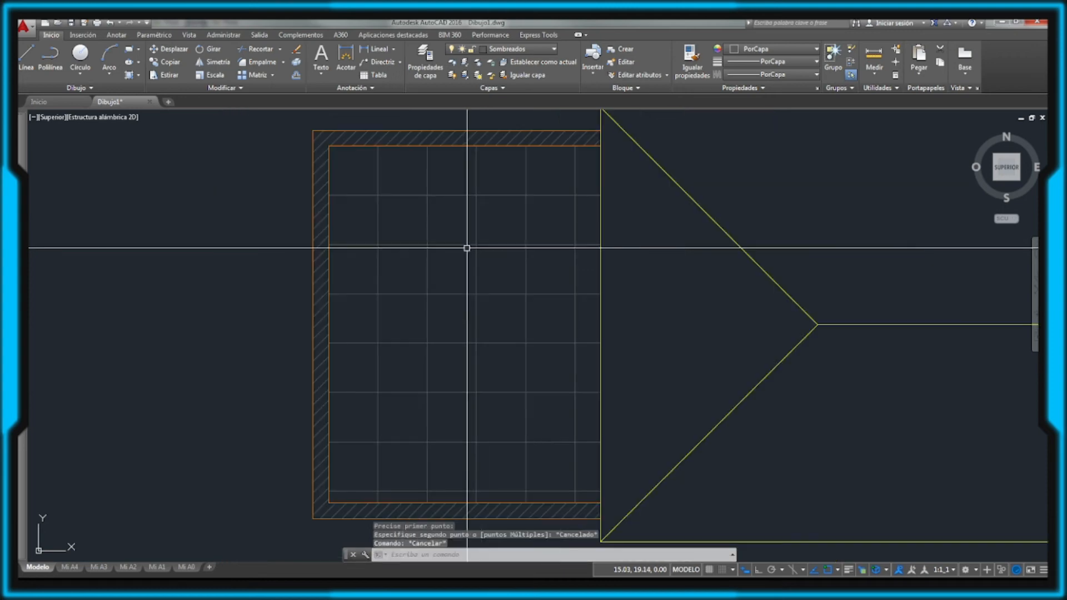
scroll(449, 242, down, 2)
click(448, 242)
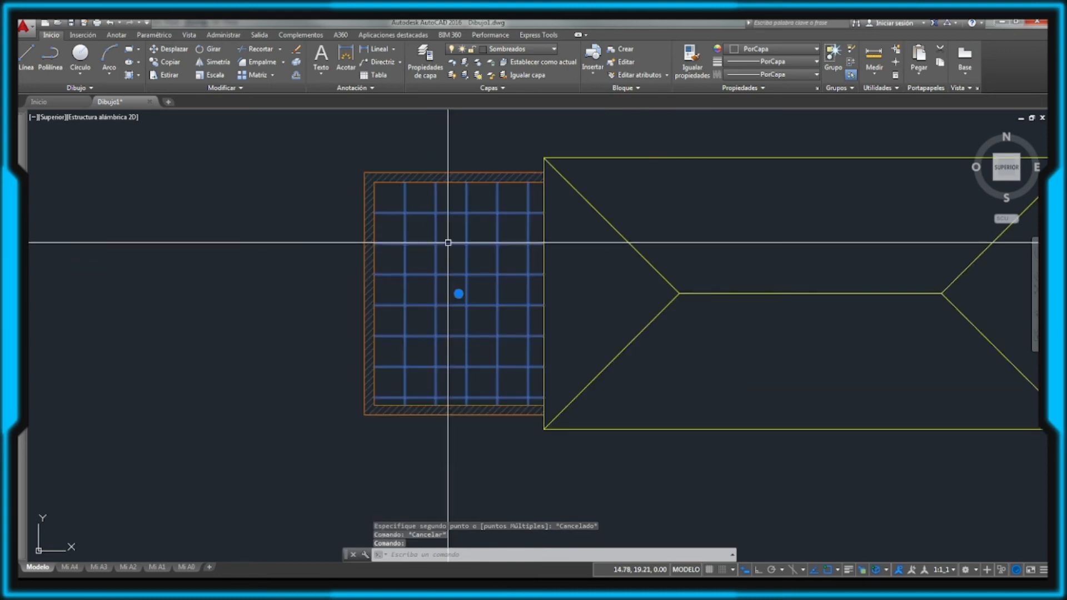
key(Delete)
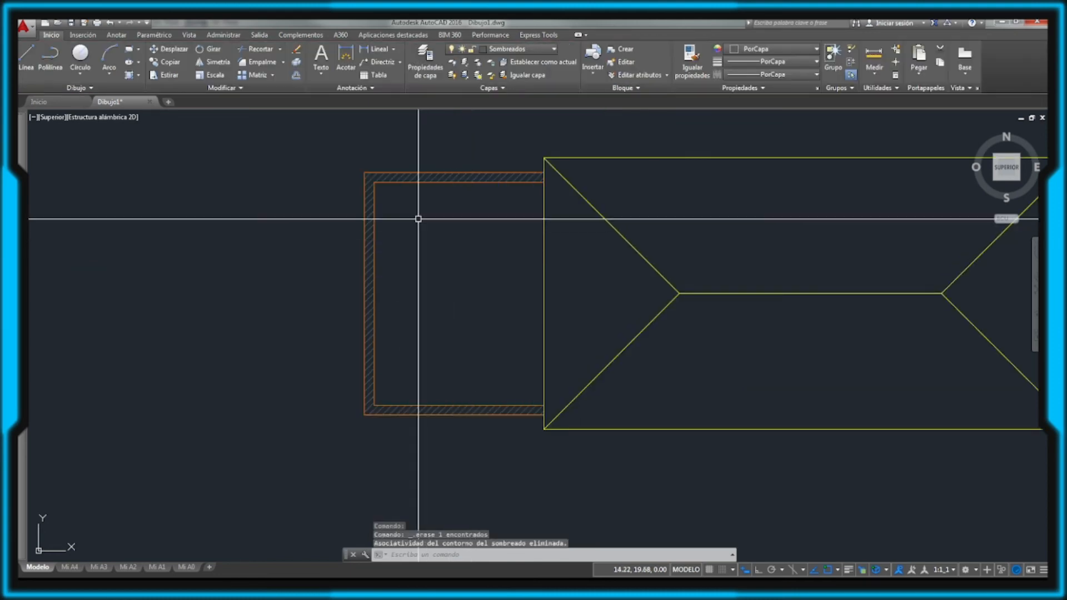
Step: Hatch the rectangular area inside the orange band with a user-defined double-line pattern at a 90° angle and 0.50 spacing
click(129, 74)
click(290, 78)
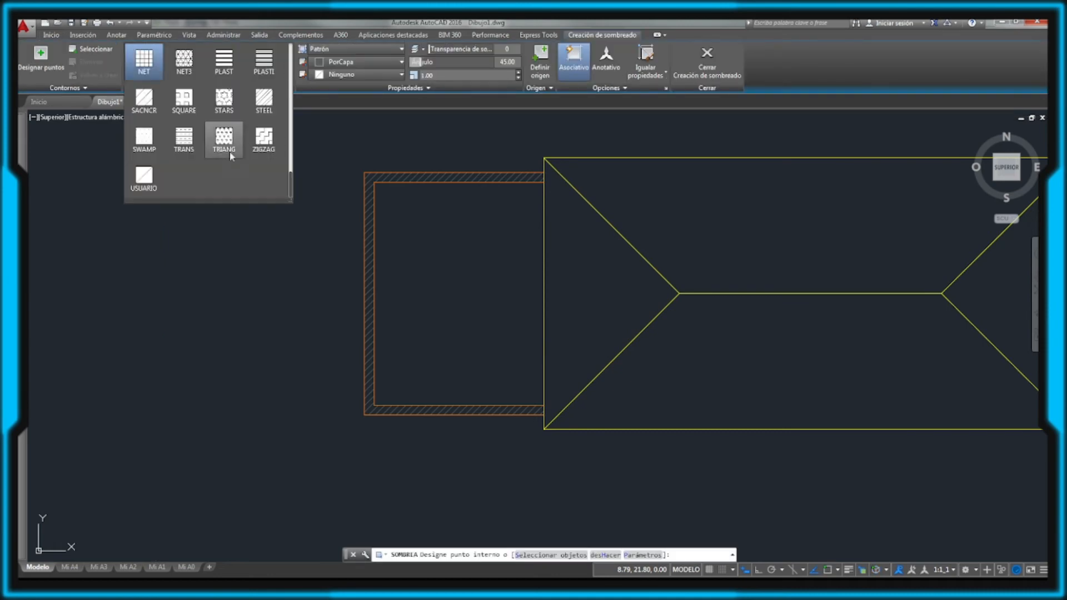
click(146, 177)
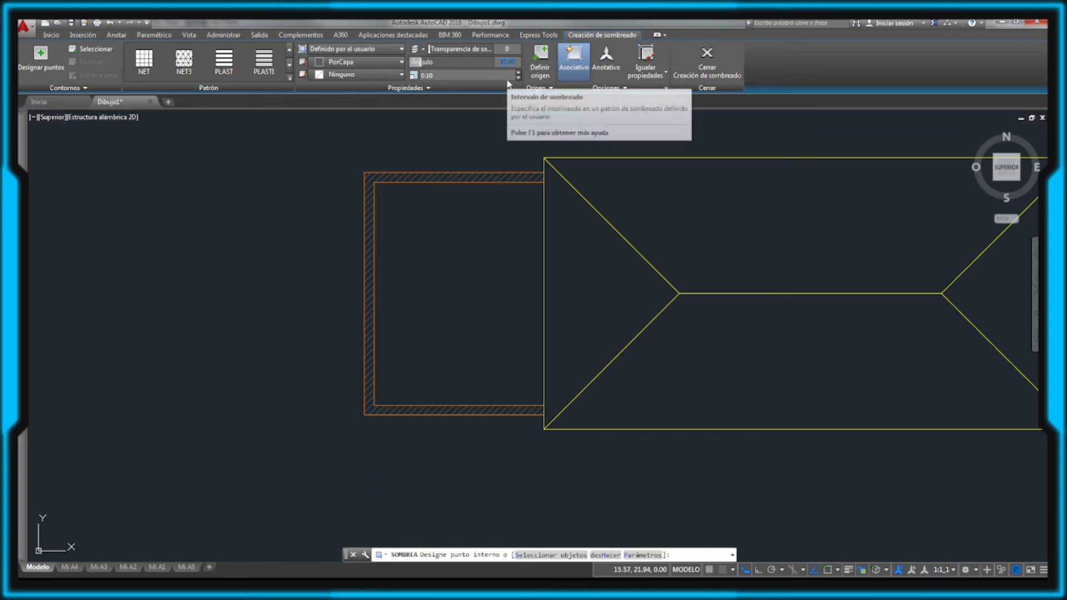
text(90)
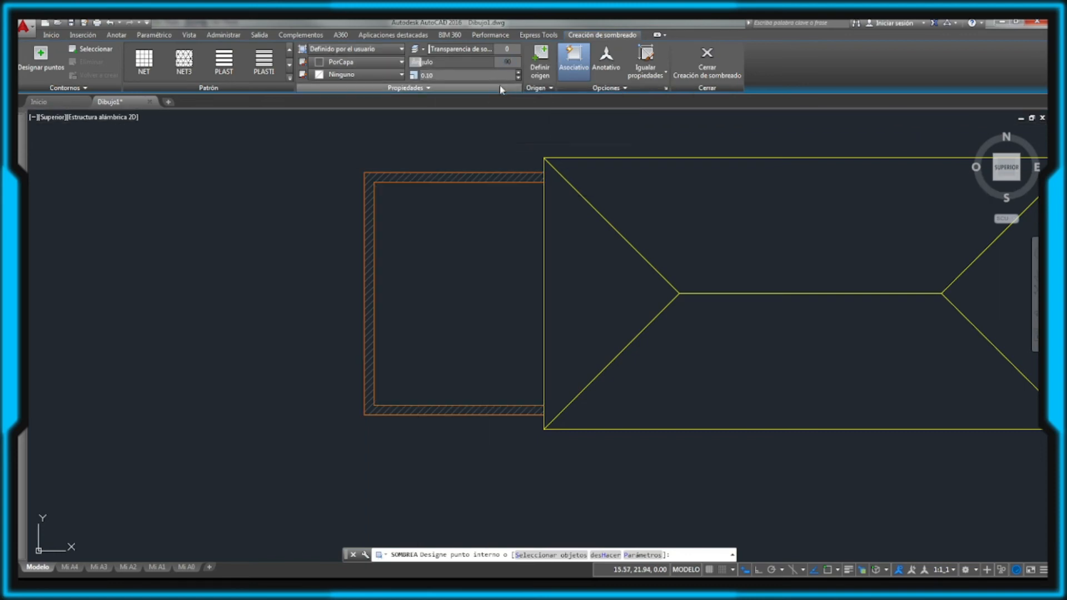
key(Return)
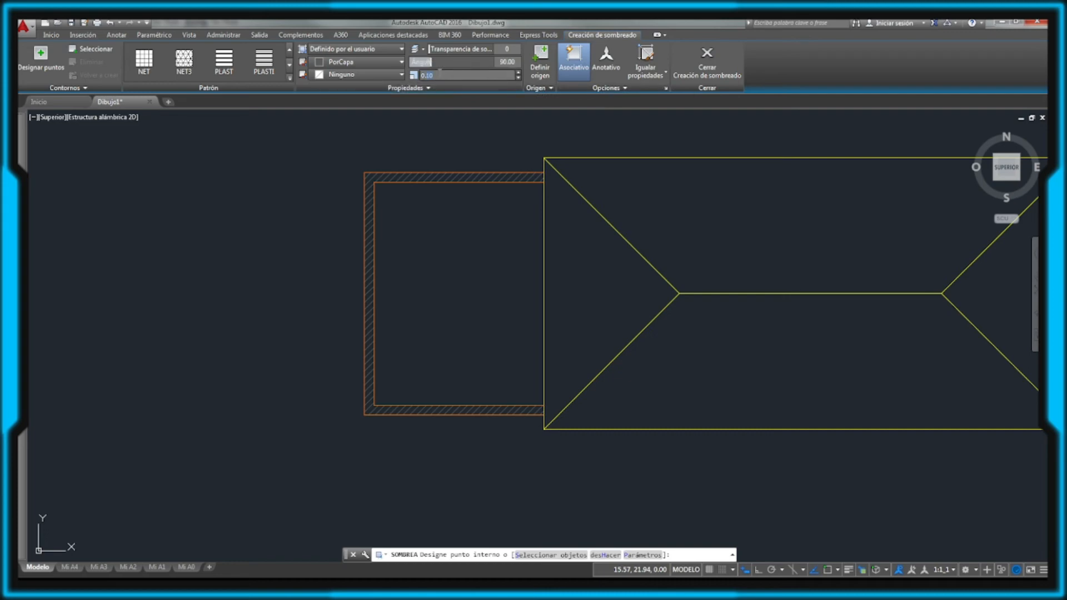
click(428, 88)
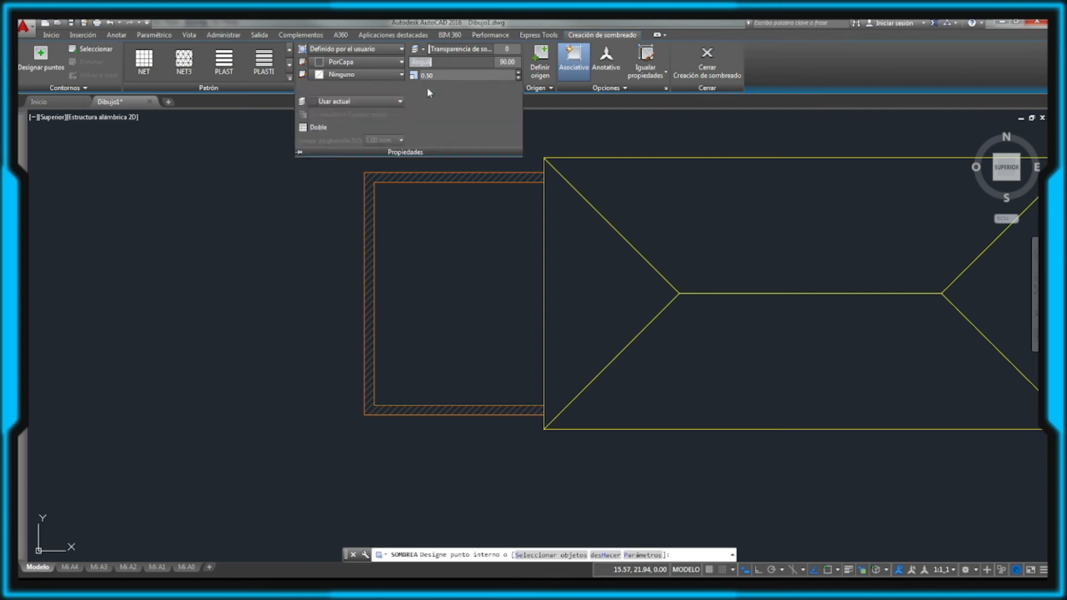
click(305, 130)
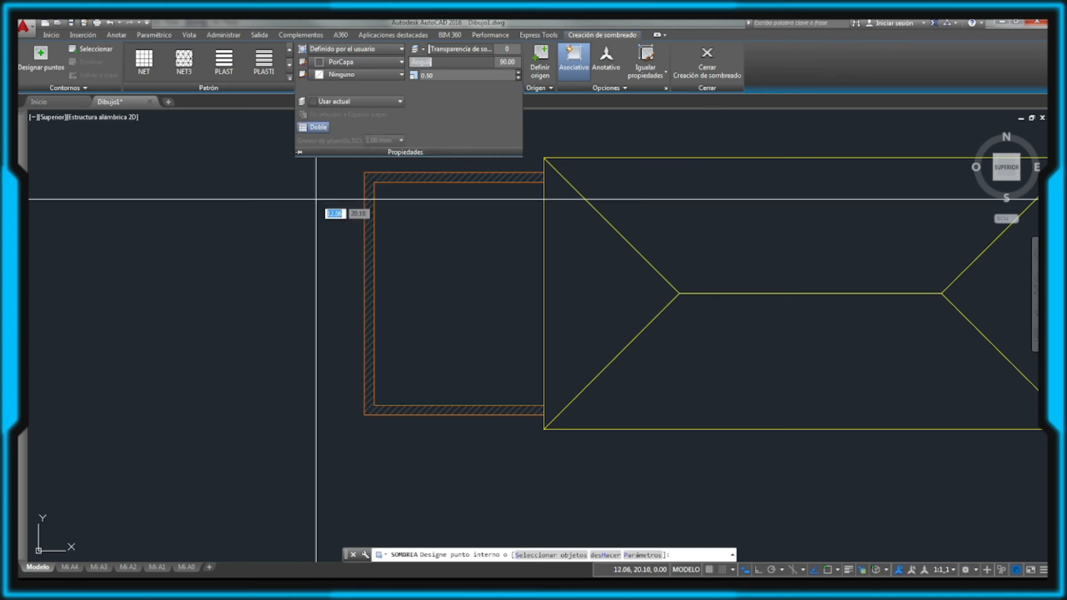
click(465, 283)
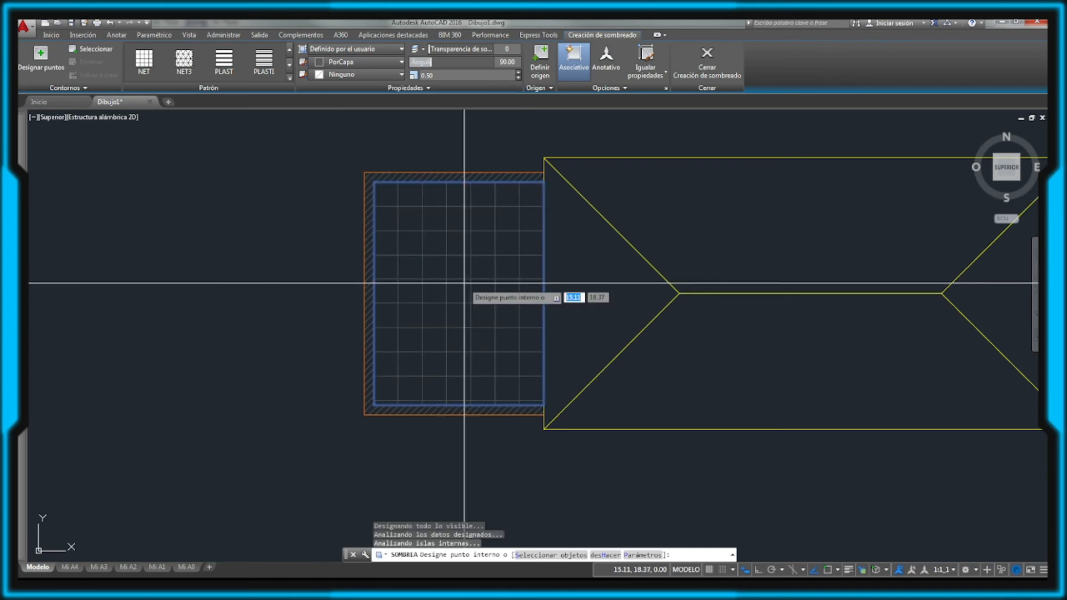
key(Return)
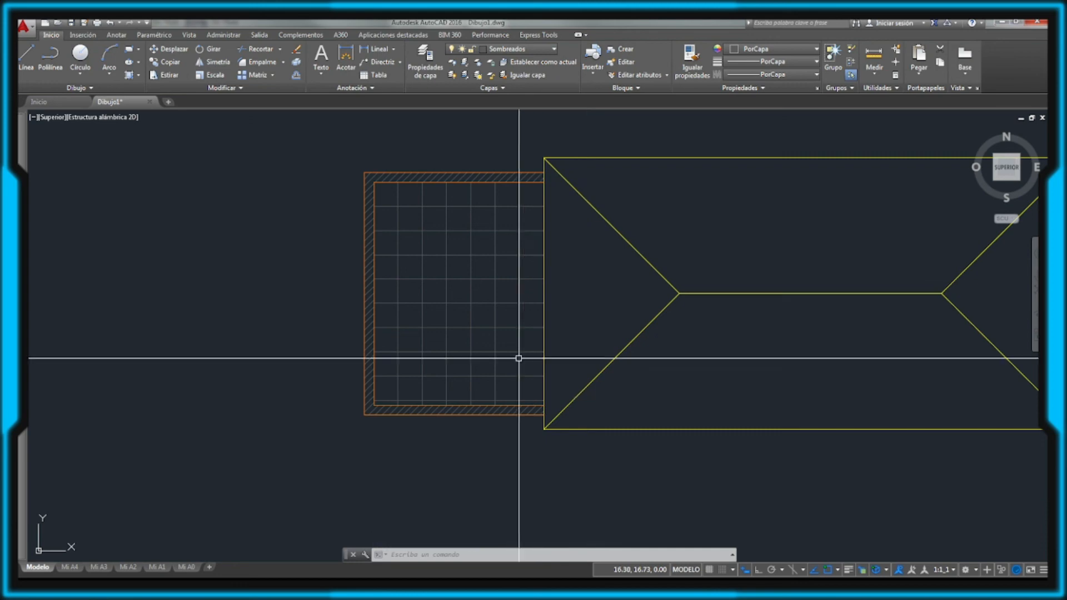
Step: Measure the horizontal distance between two adjacent vertical lines of the user-defined hatch grid
scroll(519, 358, up, 4)
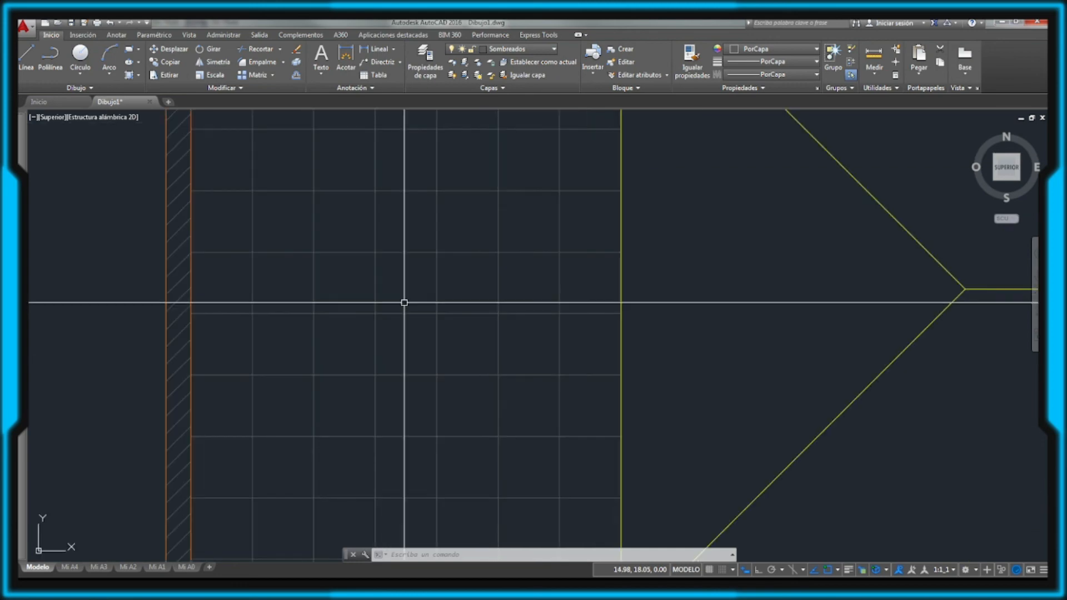
text(MED)
key(Return)
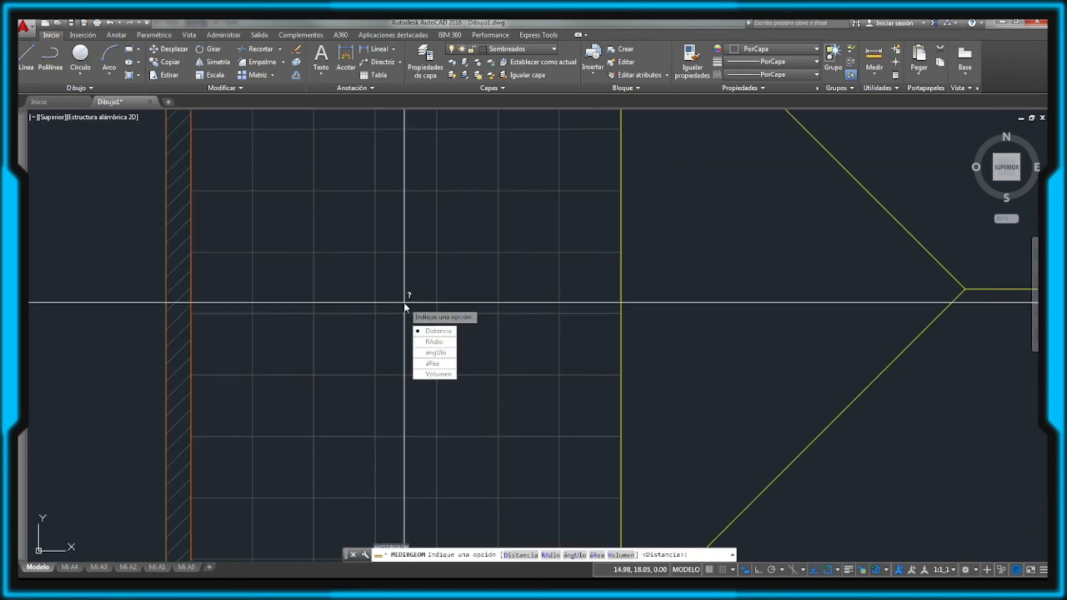
text(D)
key(Return)
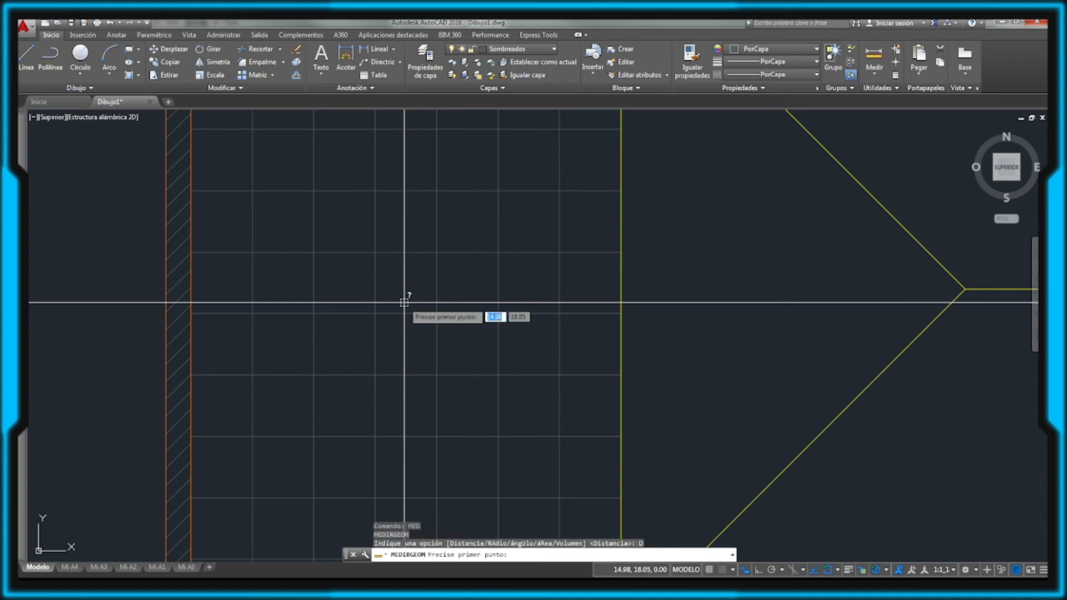
click(375, 315)
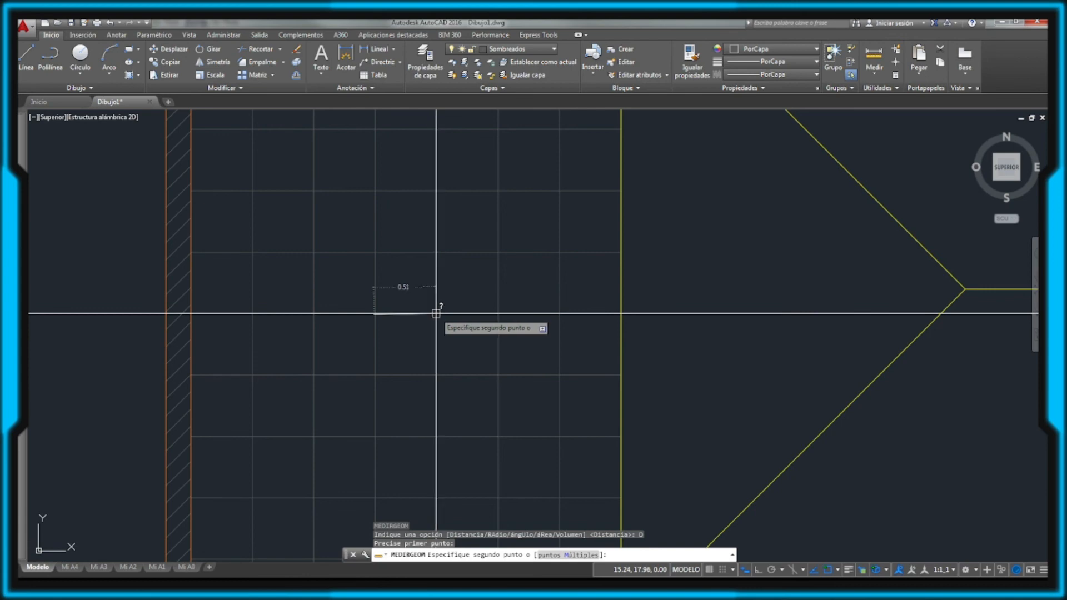
key(Escape)
key(Escape)
key(Escape)
scroll(436, 313, down, 2)
scroll(607, 389, down, 2)
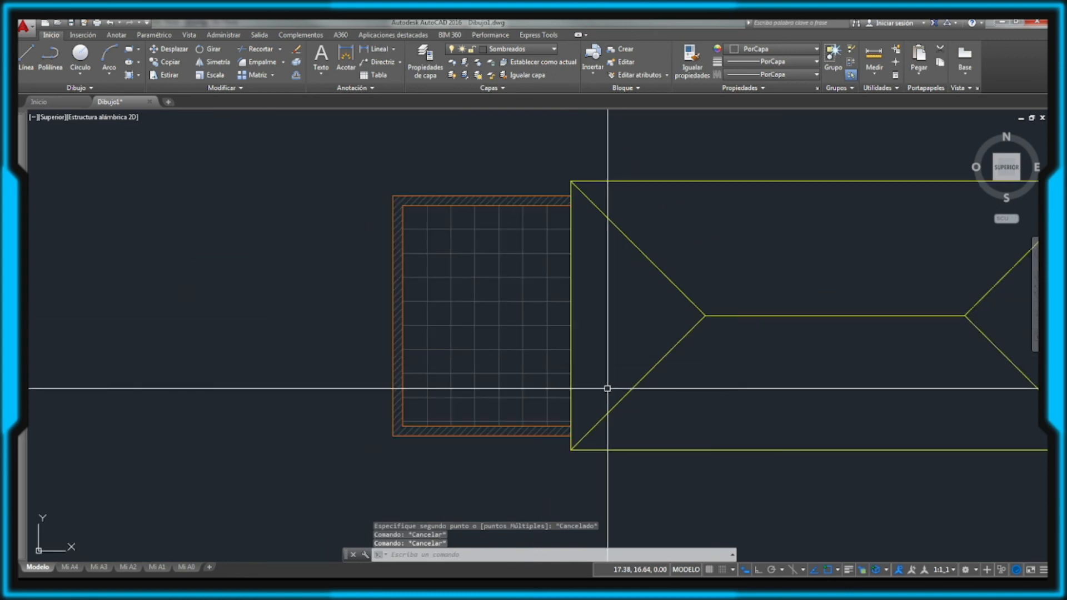